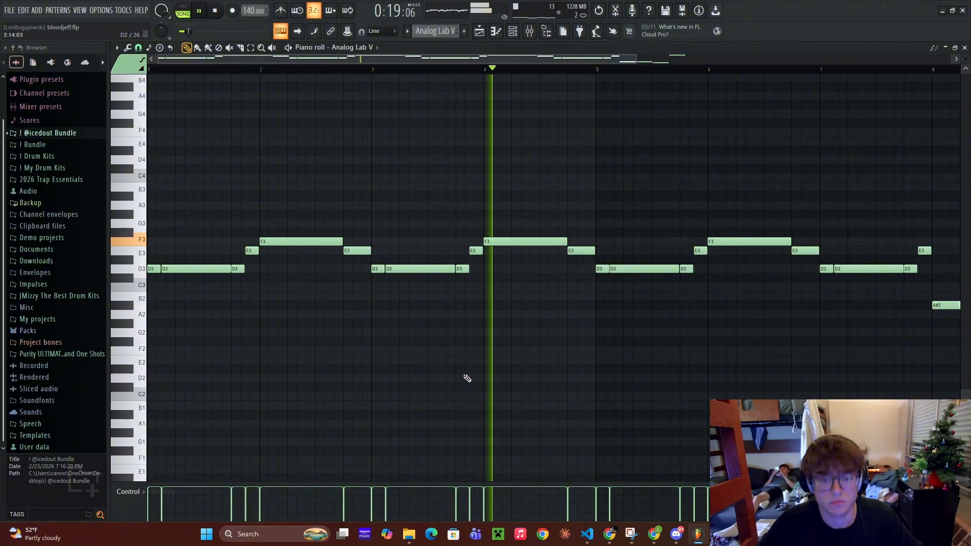
- Stop playback and highlight the D3, E3 and F3 notes in the first two bars of the Analog Lab V melody
key("space")
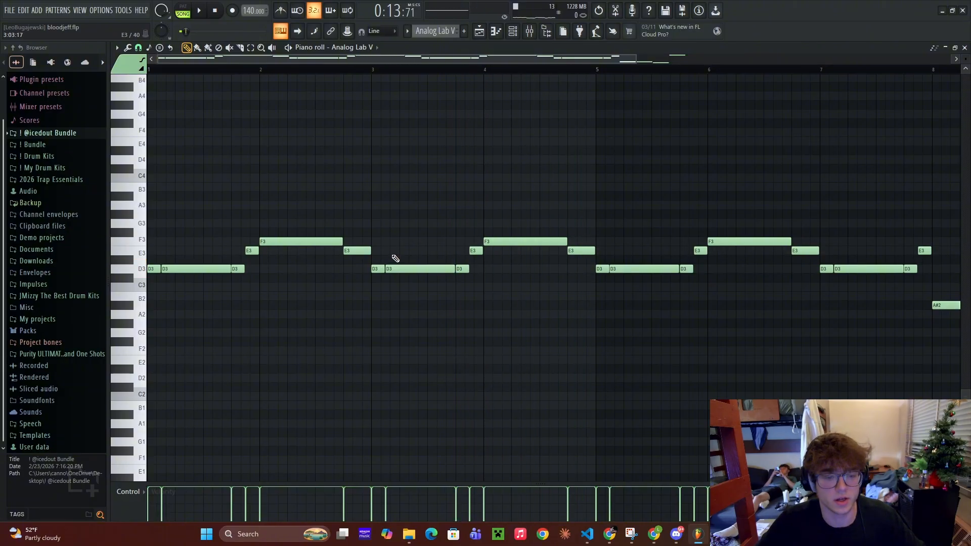
left_click_drag(394, 259, 246, 212)
left_click_drag(418, 255, 233, 192)
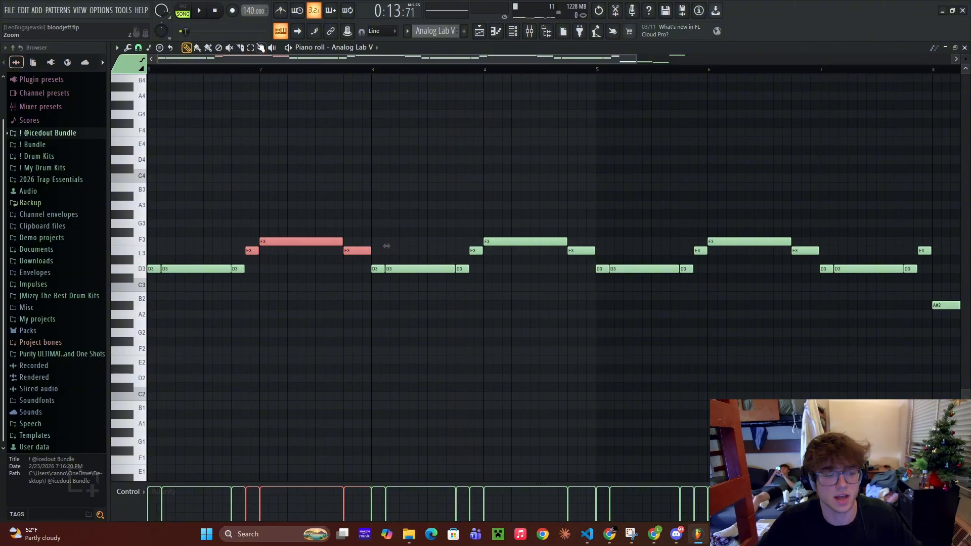
left_click_drag(231, 59, 201, 91)
left_click_drag(347, 318, 306, 232)
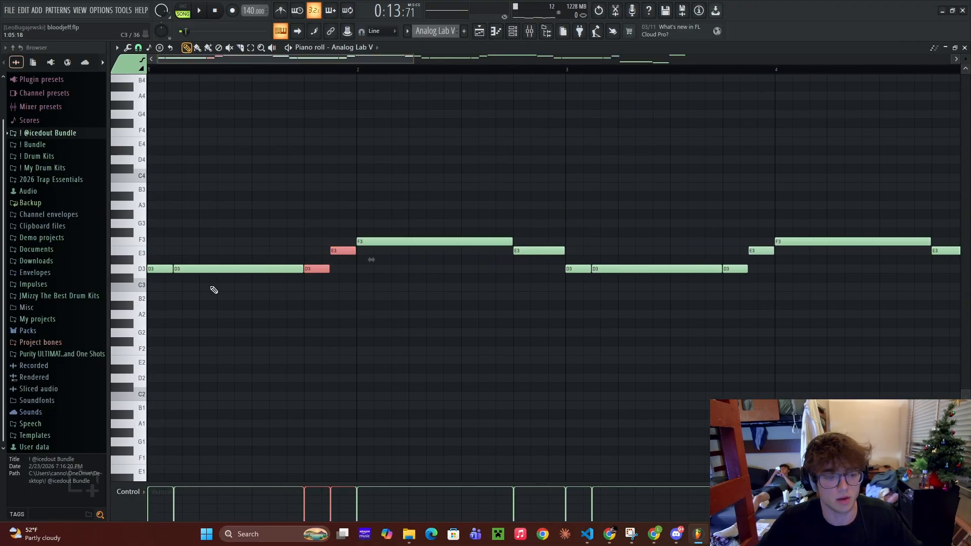
left_click_drag(207, 298, 152, 242)
- Highlight the first four bars of the Analog Lab V melody and its opening three D3 notes to examine the repeating phrase
scroll(201, 78, "down", 4)
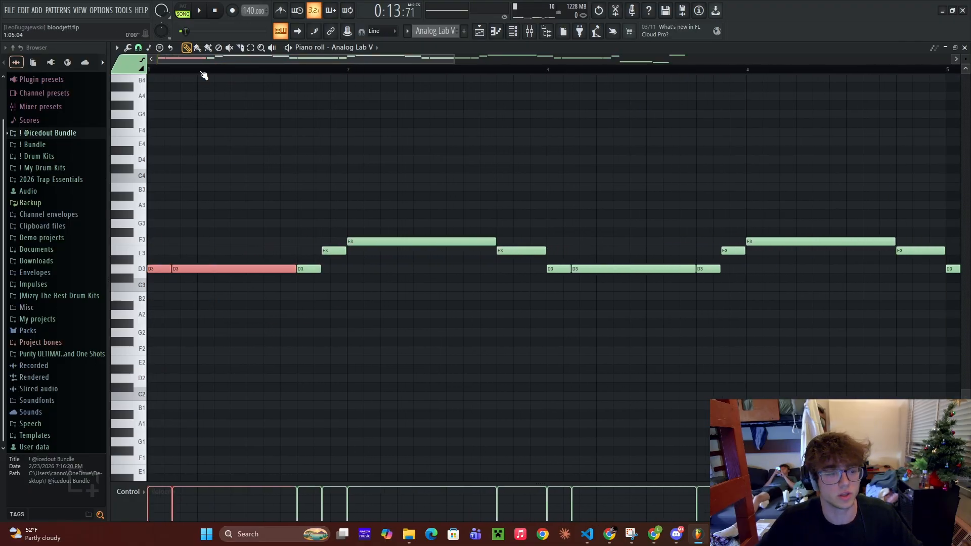
left_click_drag(680, 354, 182, 78)
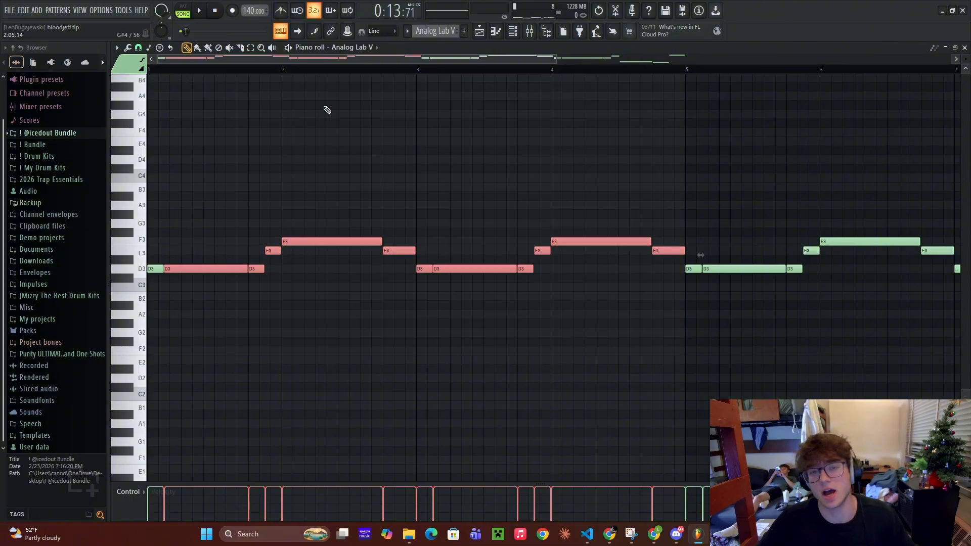
left_click_drag(313, 299, 165, 268)
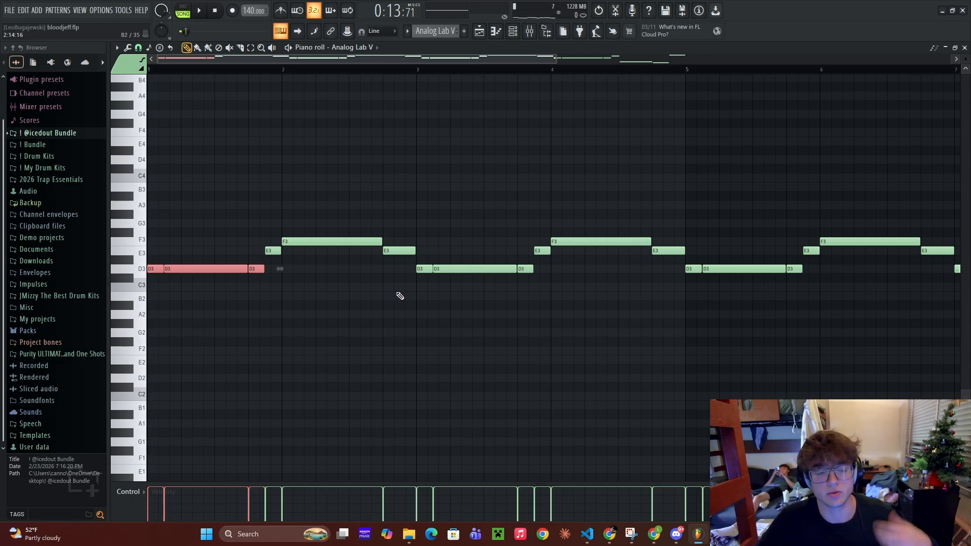
scroll(510, 72, "down", 1)
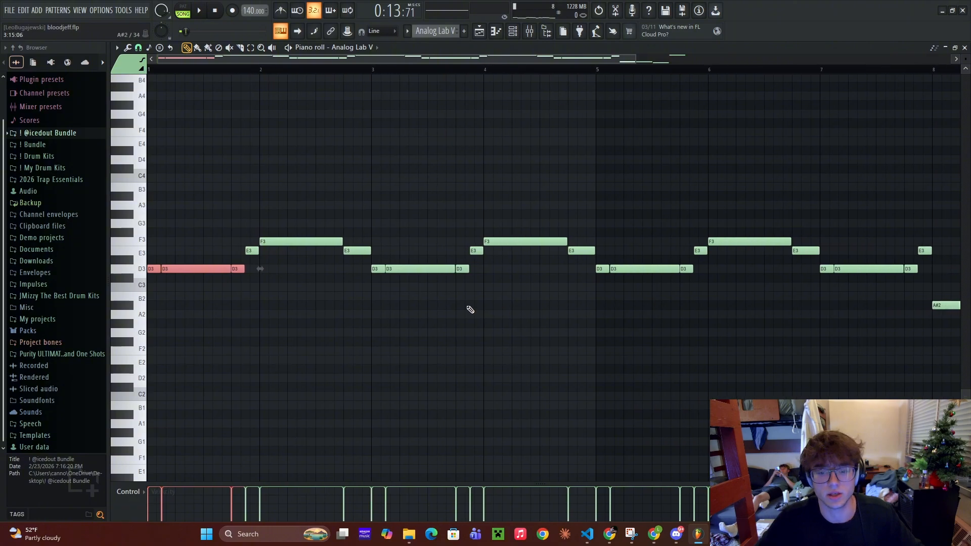
left_click_drag(586, 310, 50, 132)
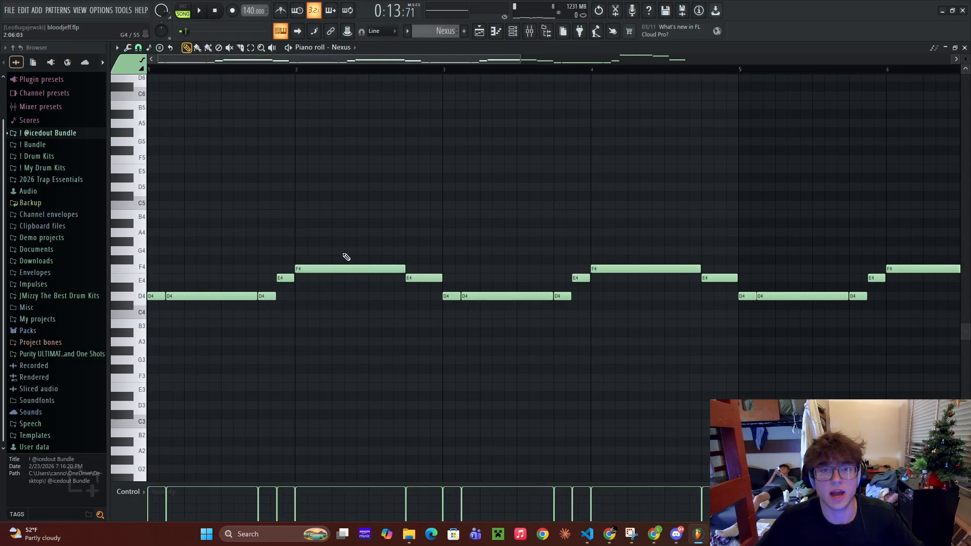
- Play back the Nexus melody and inspect the Fruity Parametric EQ 2 curve on mixer Insert 4, repositioning the EQ window
key("space")
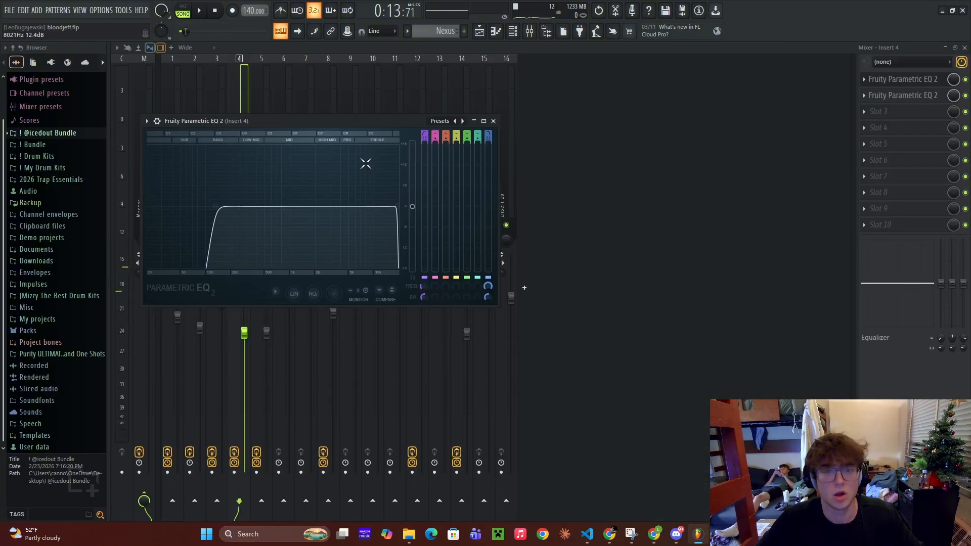
left_click_drag(409, 145, 523, 182)
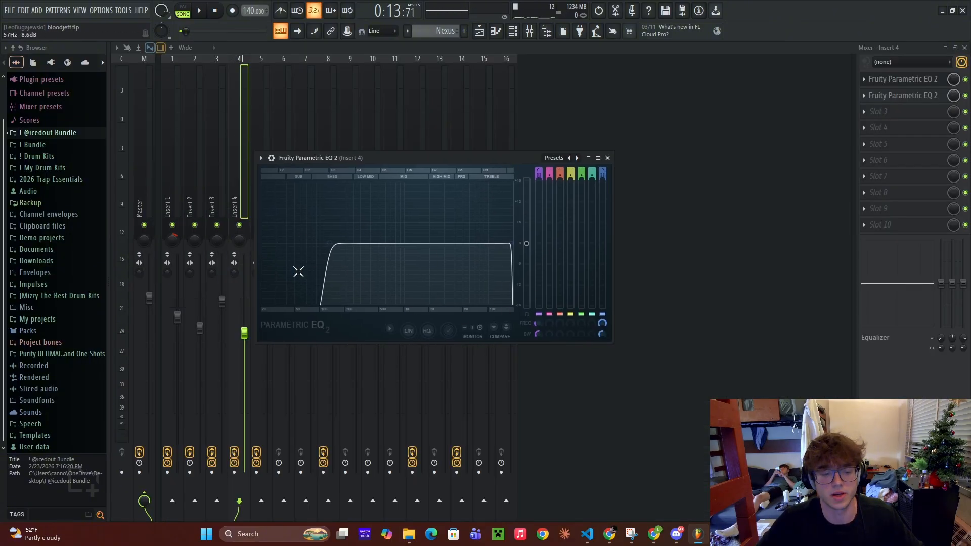
key("space")
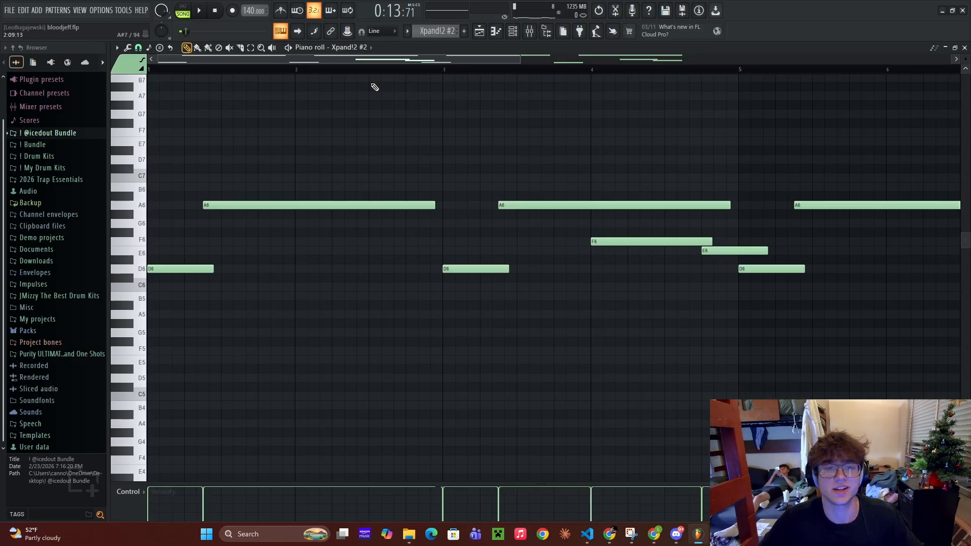
- Play the Xpand!2 #2 counter-melody, stop it, and briefly highlight the notes across bars 1 to 4
key("space")
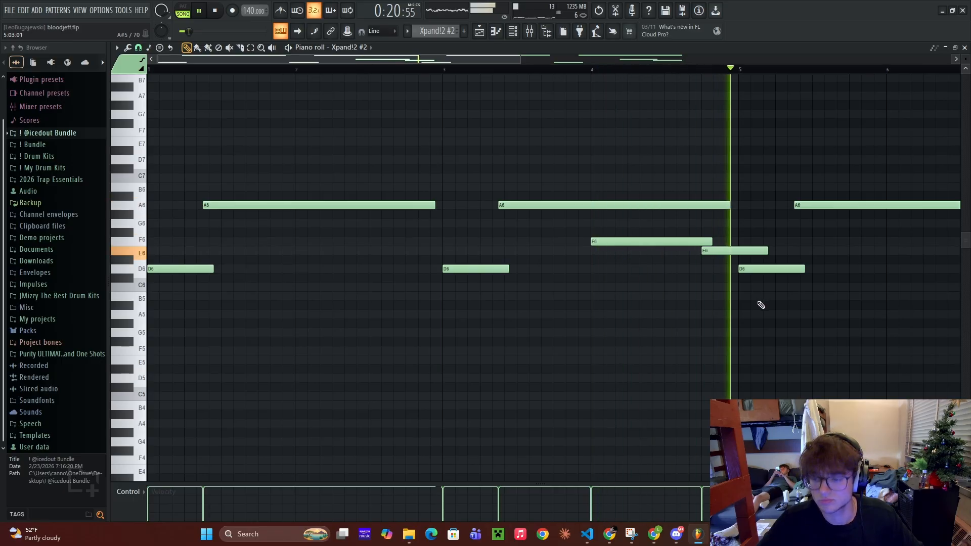
key("space")
left_click_drag(592, 351, 208, 88)
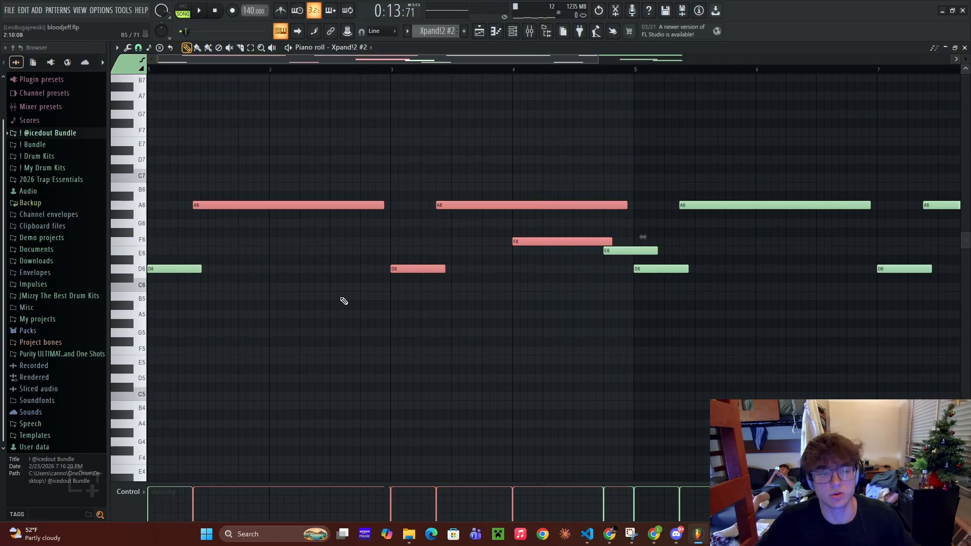
left_click(318, 314)
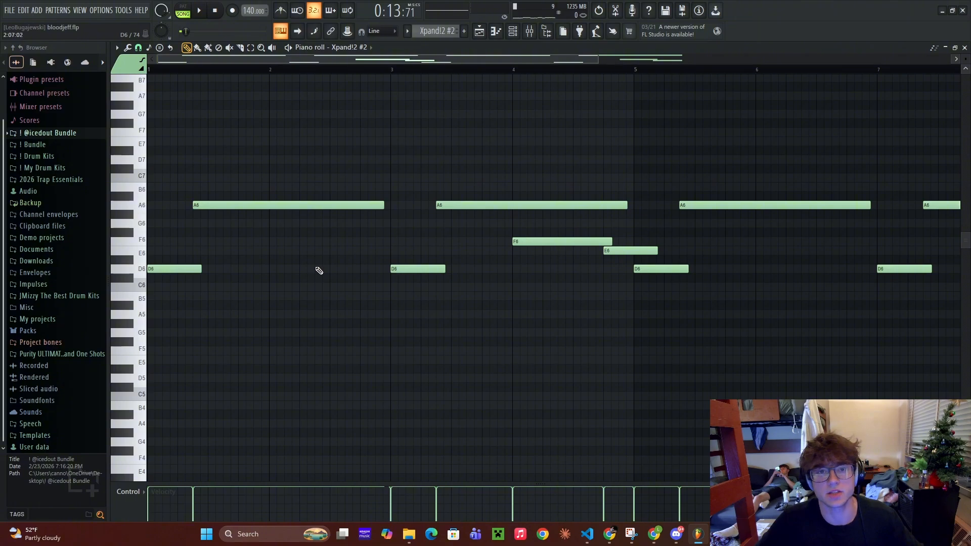
- Highlight the opening D6 and A6 notes, then select the F6 and E6 notes and play them from bar 4
left_click_drag(302, 335, 149, 101)
left_click_drag(158, 310, 328, 119)
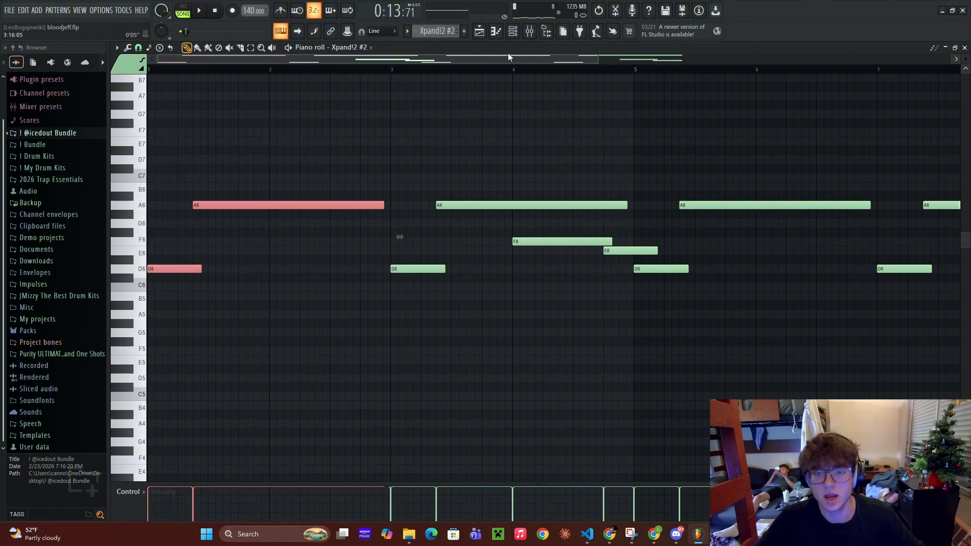
left_click(512, 69)
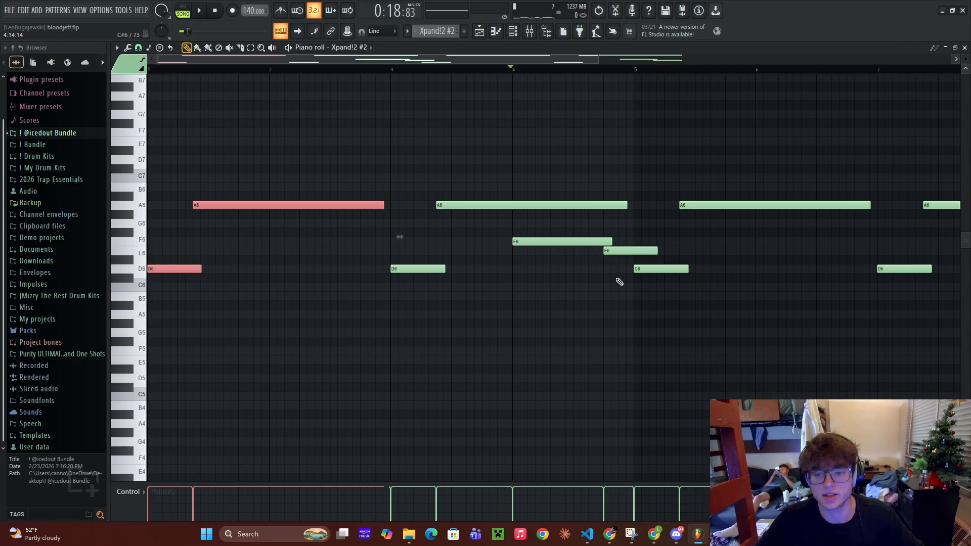
left_click_drag(617, 282, 548, 211)
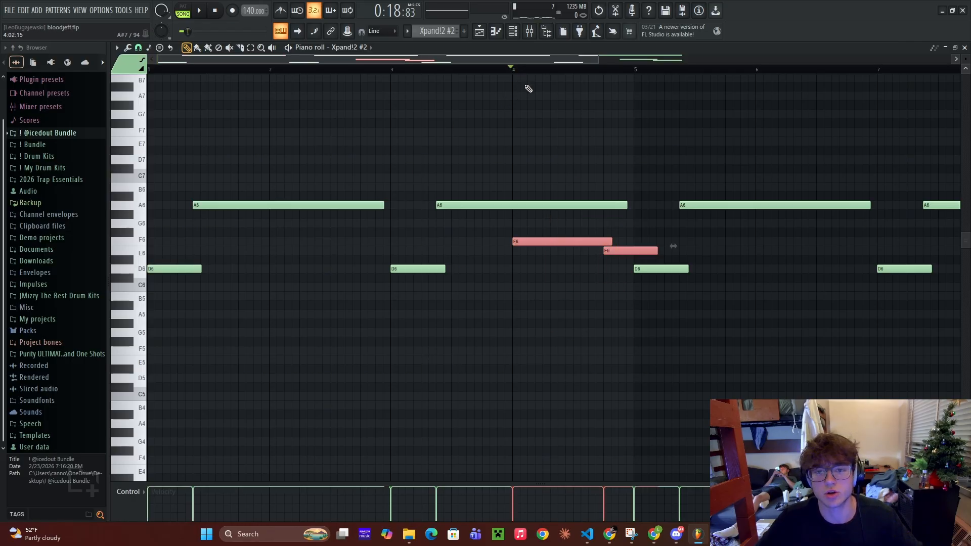
key("space")
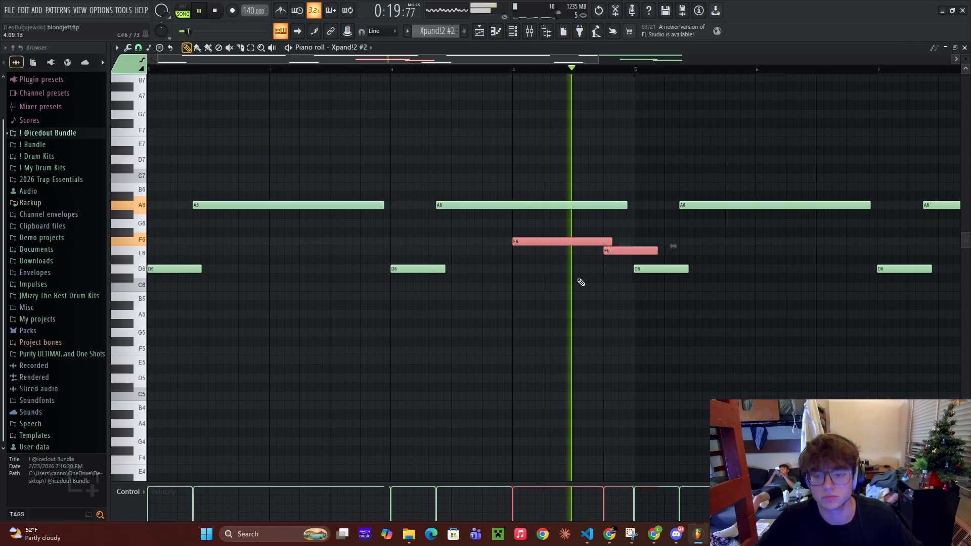
key("space")
- Return to the playlist, set the playback position at bar 9, and open the Xpand!2 chord pattern in the piano roll
key("F5")
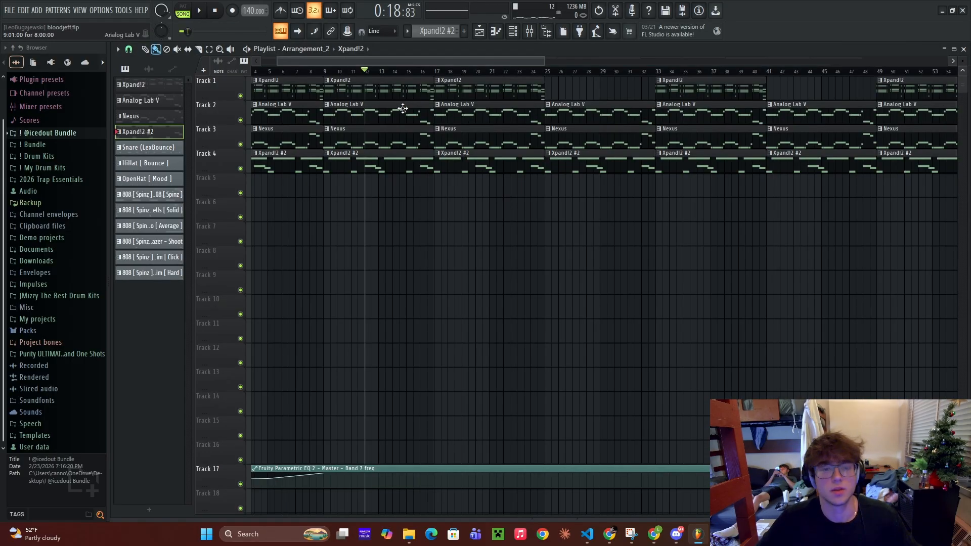
left_click(329, 72)
double_click(339, 82)
scroll(342, 70, "up", 5)
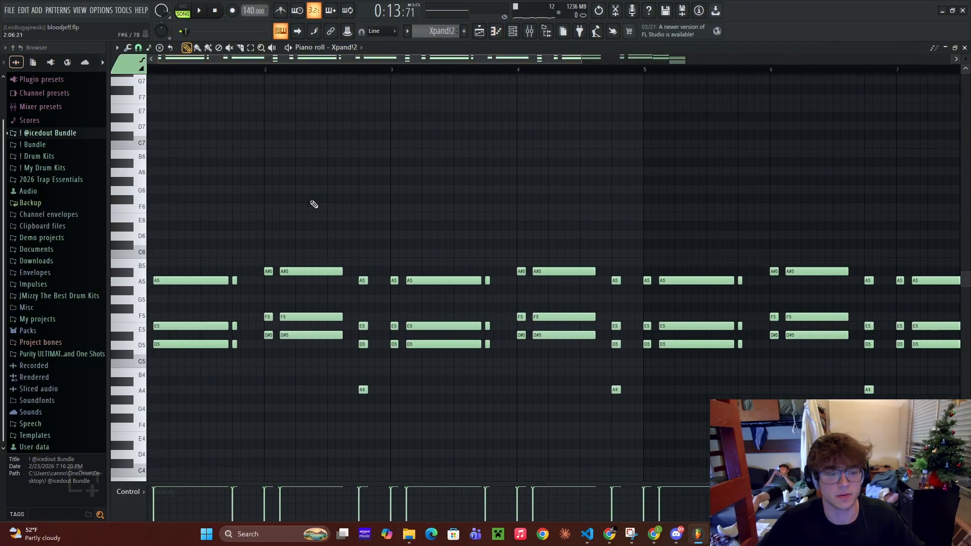
scroll(314, 204, "down", 3)
left_click(346, 47)
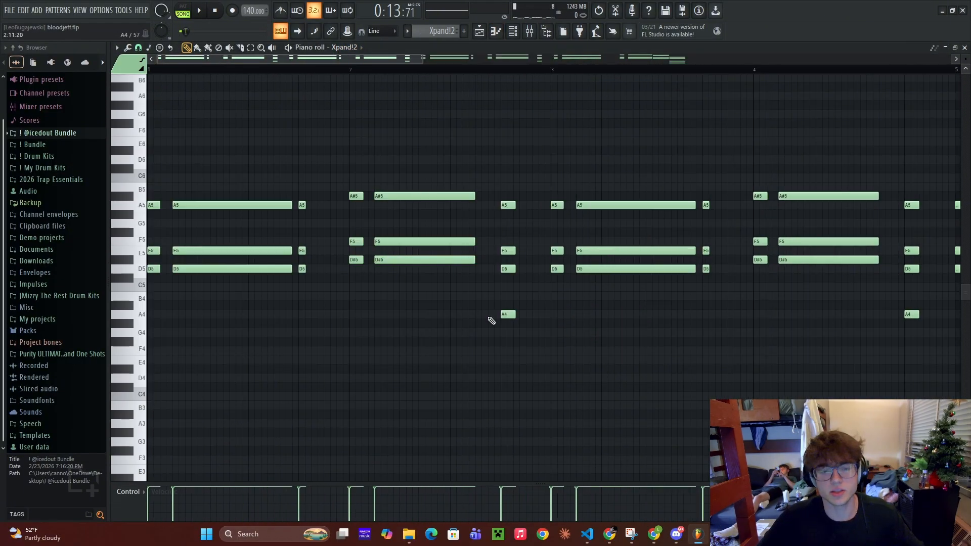
- Highlight the long and short chords in bars 1 and 2 of the Xpand!2 pattern to examine the chord structure
left_click_drag(518, 291, 375, 138)
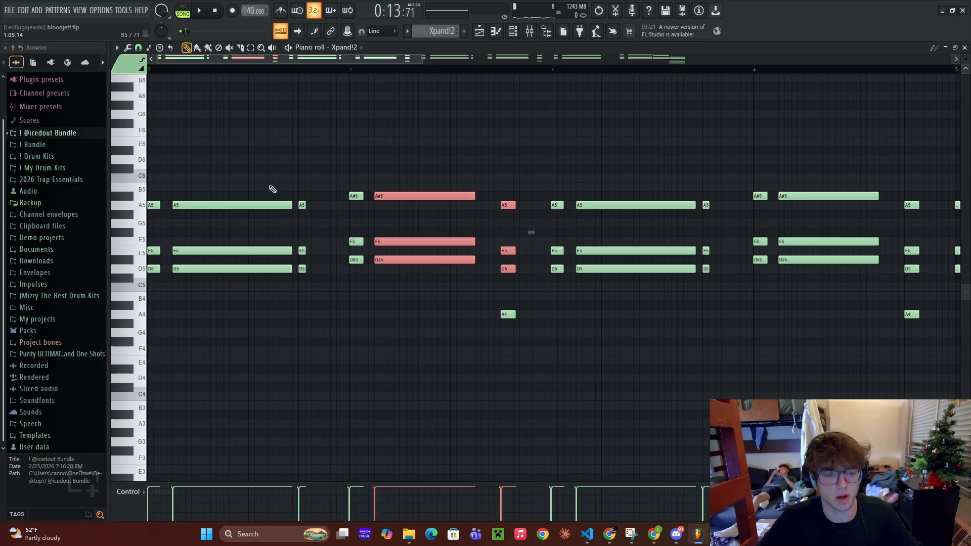
left_click_drag(328, 316, 147, 139)
left_click_drag(354, 327, 174, 201)
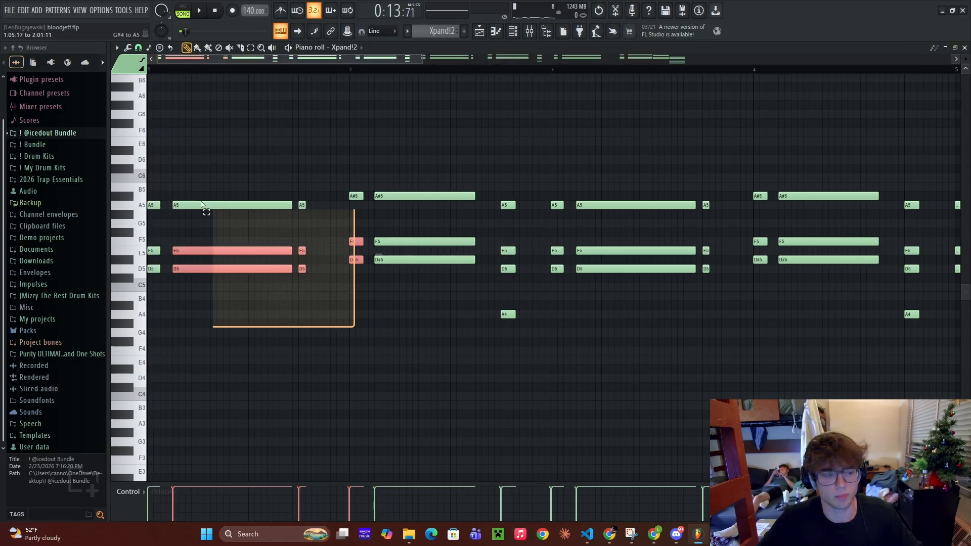
left_click_drag(303, 326, 169, 179)
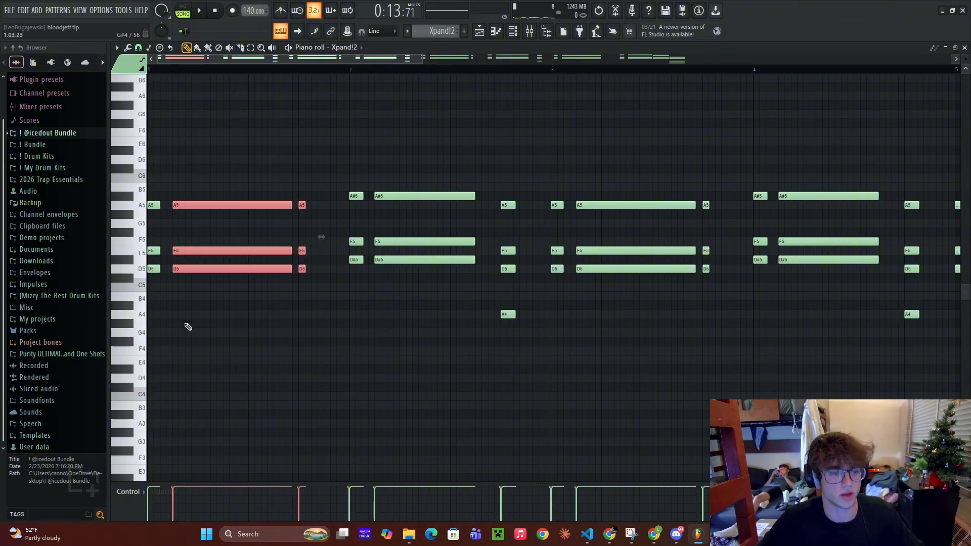
- Highlight the D5, E5 and A5 chord hits of bar 1 one by one, finishing with all three selected together
left_click_drag(177, 324, 144, 187)
left_click_drag(152, 306, 140, 180)
left_click_drag(199, 317, 190, 175)
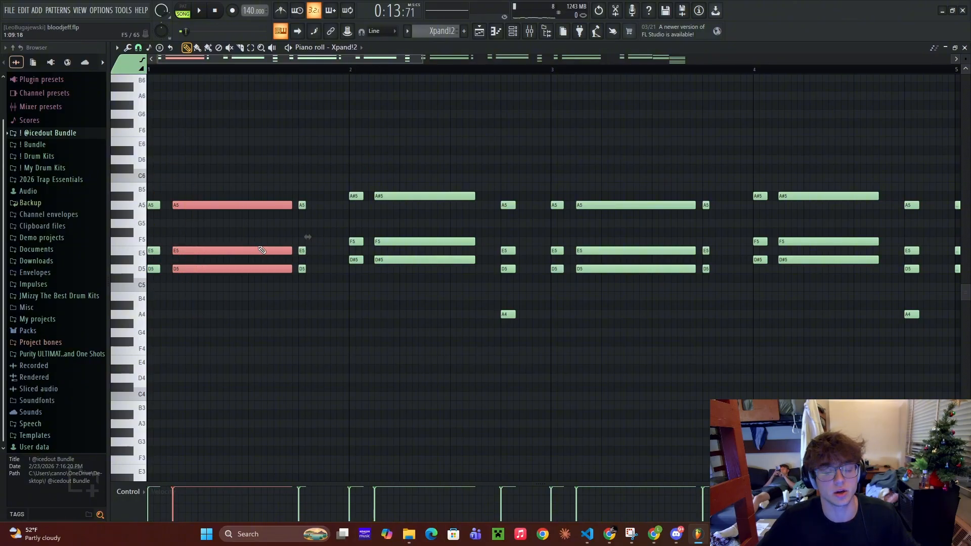
left_click_drag(314, 327, 297, 136)
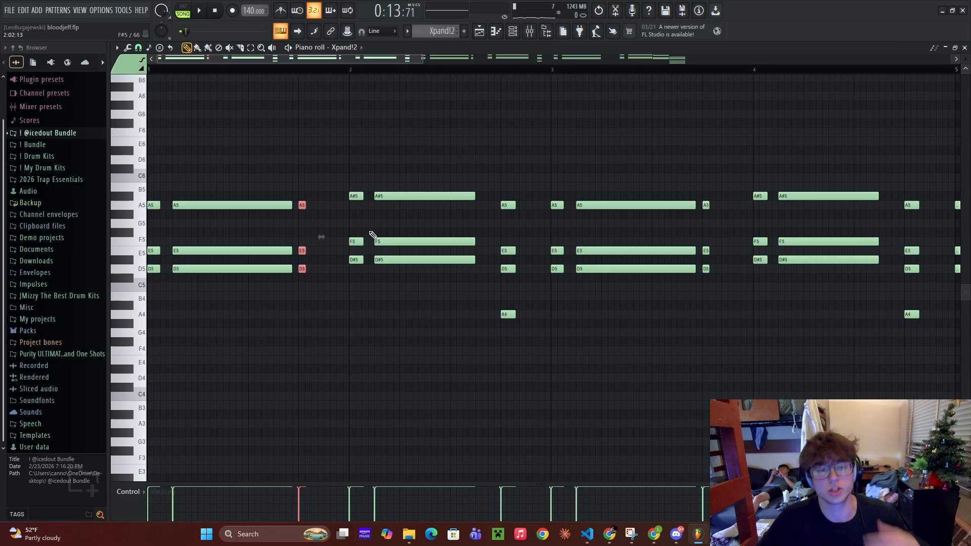
left_click_drag(303, 343, 133, 137)
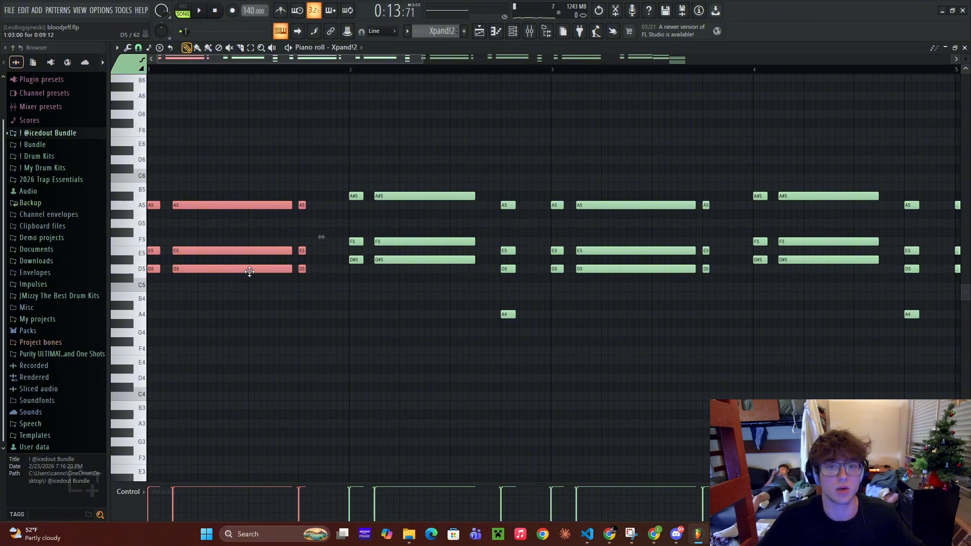
- Highlight the D#5, F5 and A#5 chords in bar 2, clear the selection, and play back the chord pattern
scroll(308, 329, "up", 1)
left_click_drag(331, 349, 144, 110)
left_click_drag(454, 363, 340, 148)
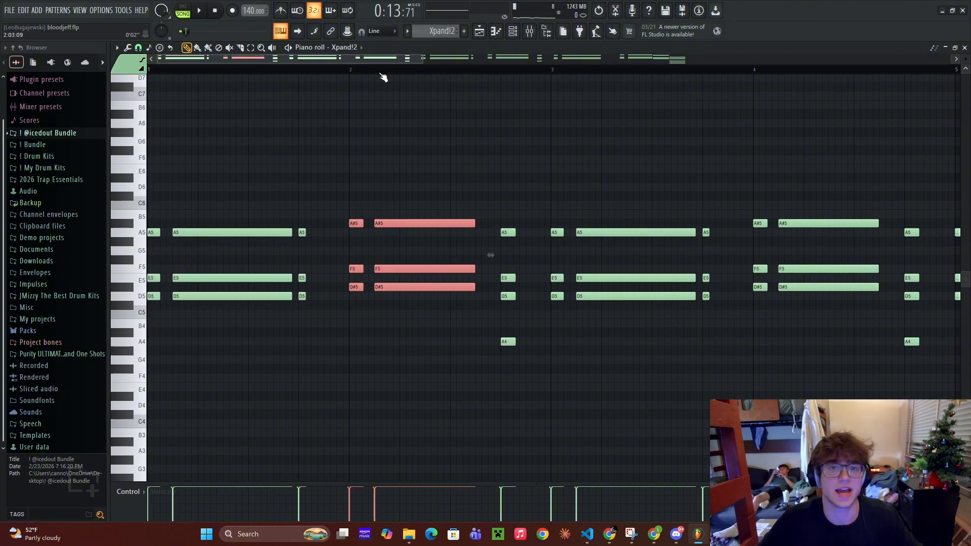
left_click(406, 399, "ctrl")
key("space")
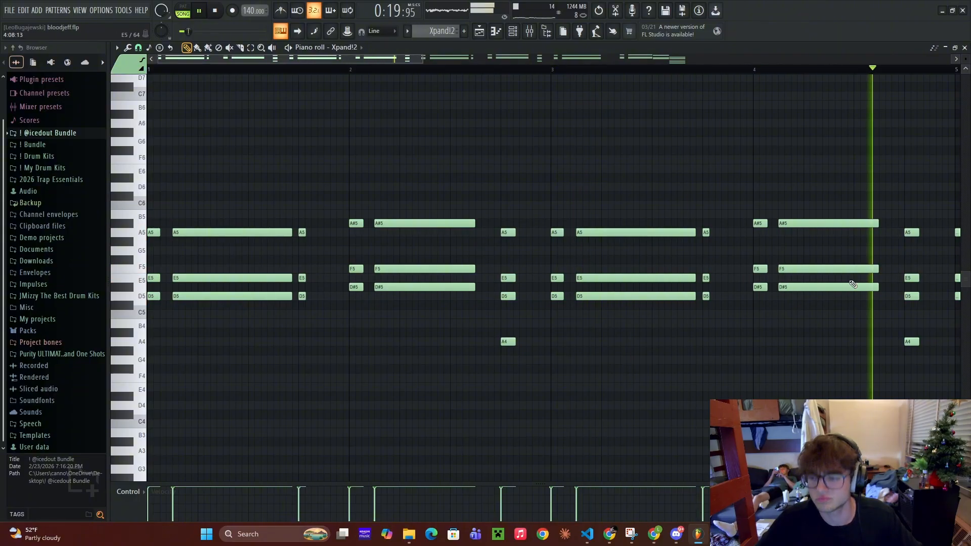
key("space")
- Open the Snare (LexBounce) pattern, highlight the hits in its first two bars, and start playback
key("F5")
left_click_drag(427, 245, 372, 90)
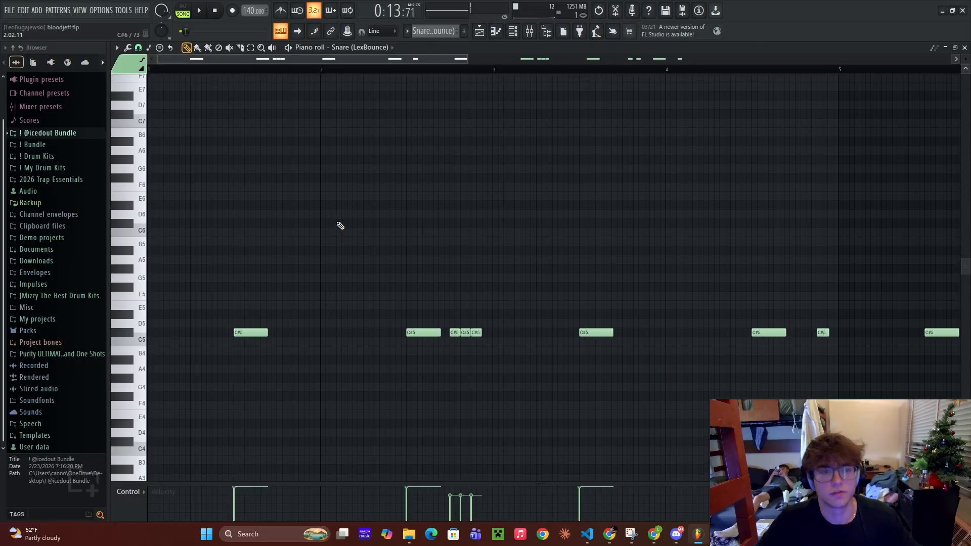
scroll(341, 226, "down", 2)
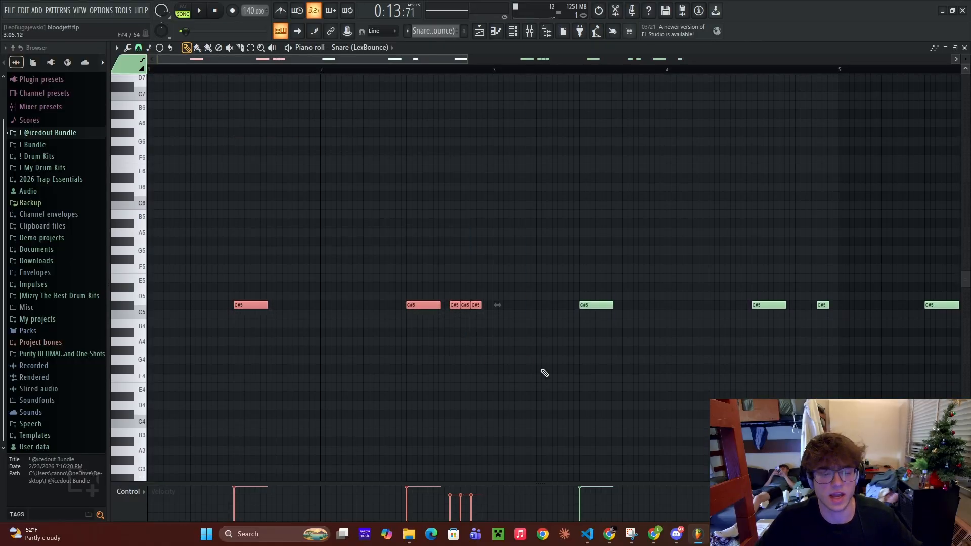
key("space")
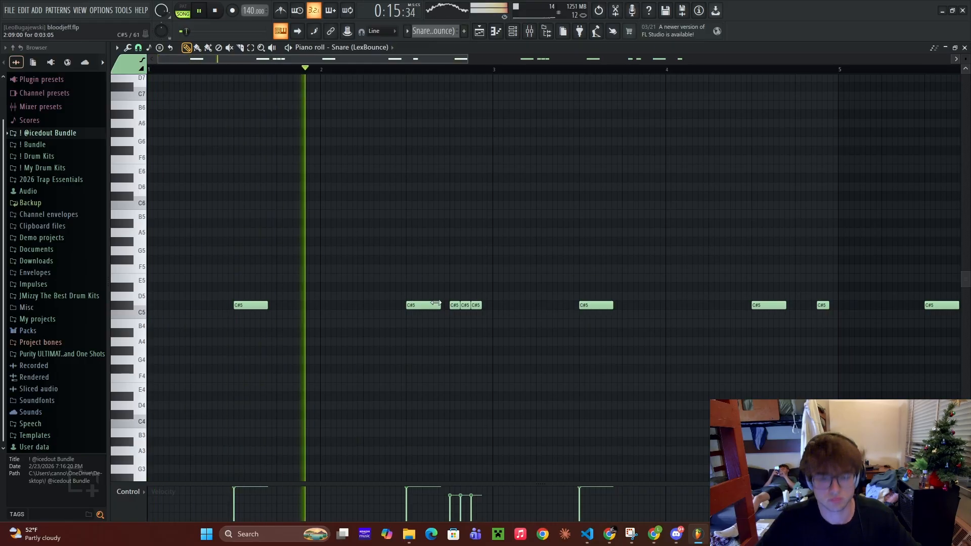
- Stop playback and enlarge the velocity lane to examine the three-hit snare roll in bar 2 and the short hit ending bar 4
left_click_drag(461, 281, 515, 340)
key("space")
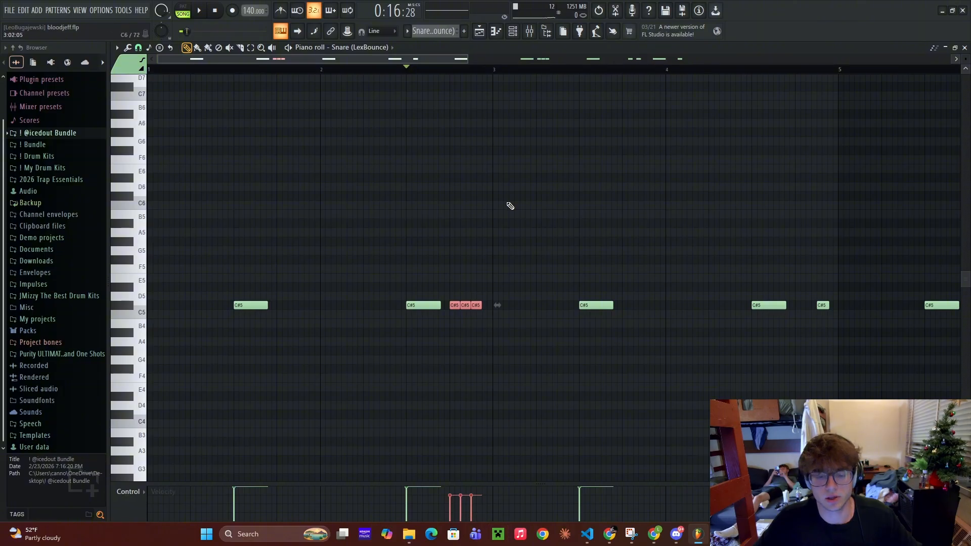
left_click_drag(541, 484, 541, 400)
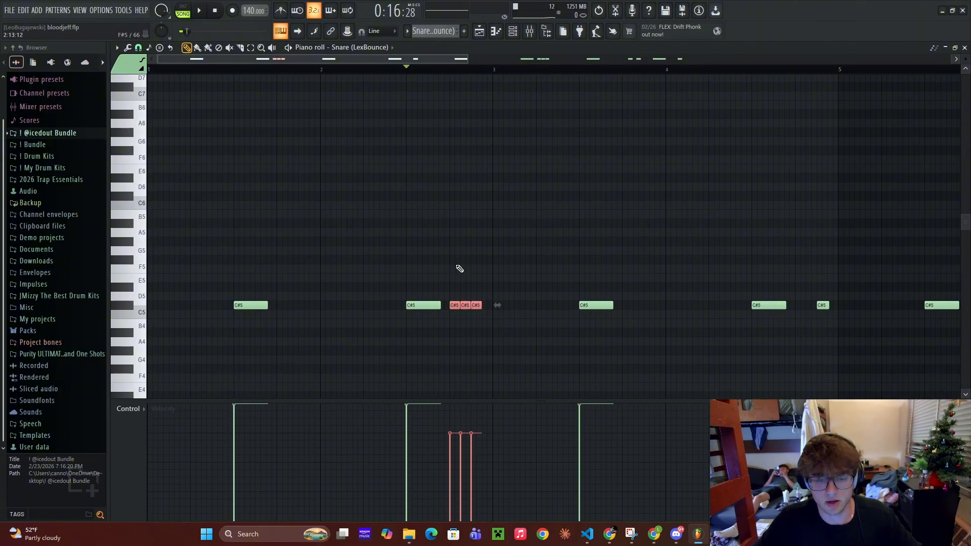
left_click(822, 305)
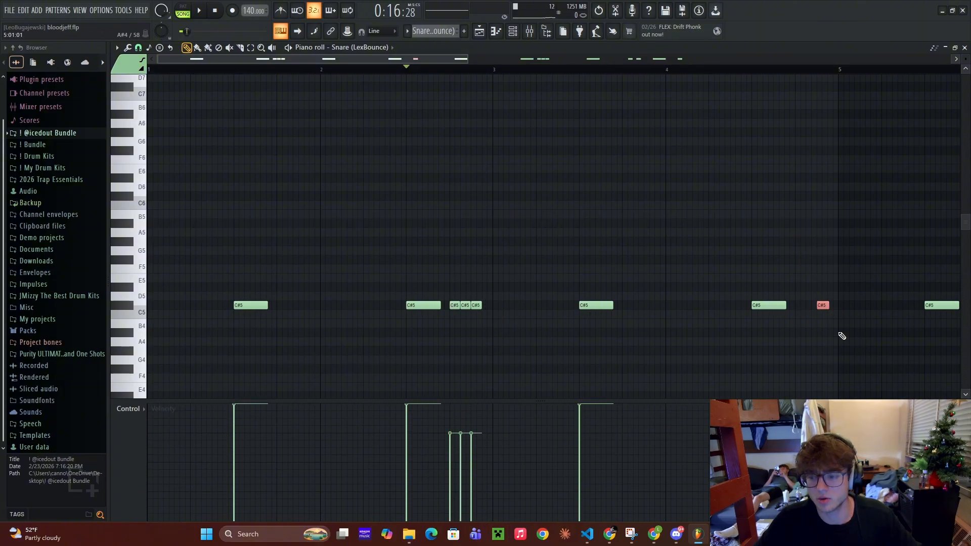
- Highlight the three-hit snare roll in bar 2, highlight the final four hits around bar 8, and play the pattern
left_click_drag(505, 351, 447, 257)
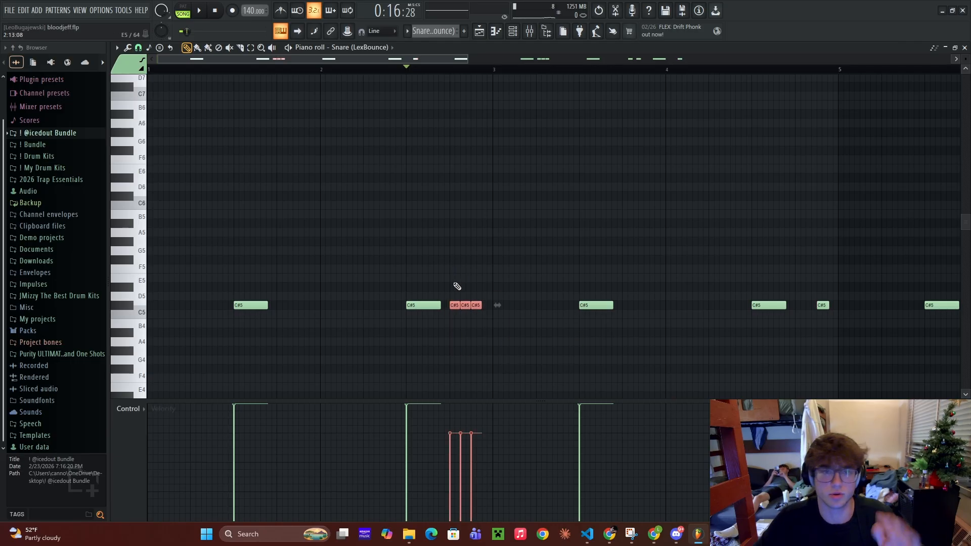
scroll(772, 184, "down", 3)
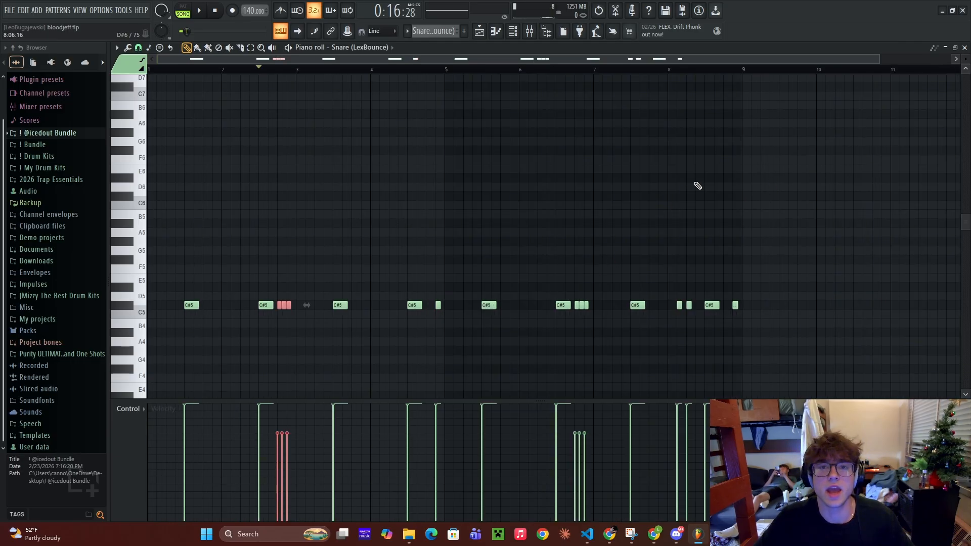
scroll(669, 73, "up", 4)
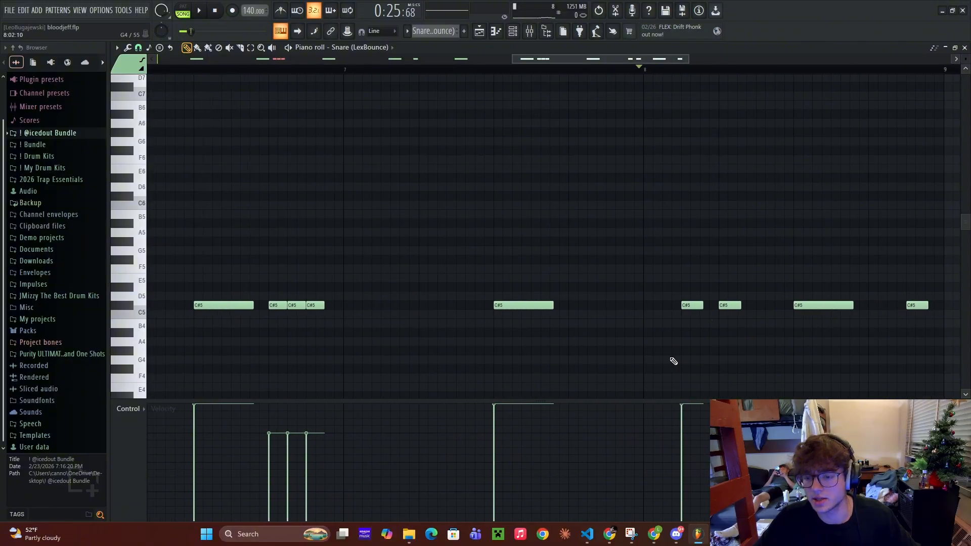
left_click_drag(672, 362, 960, 256)
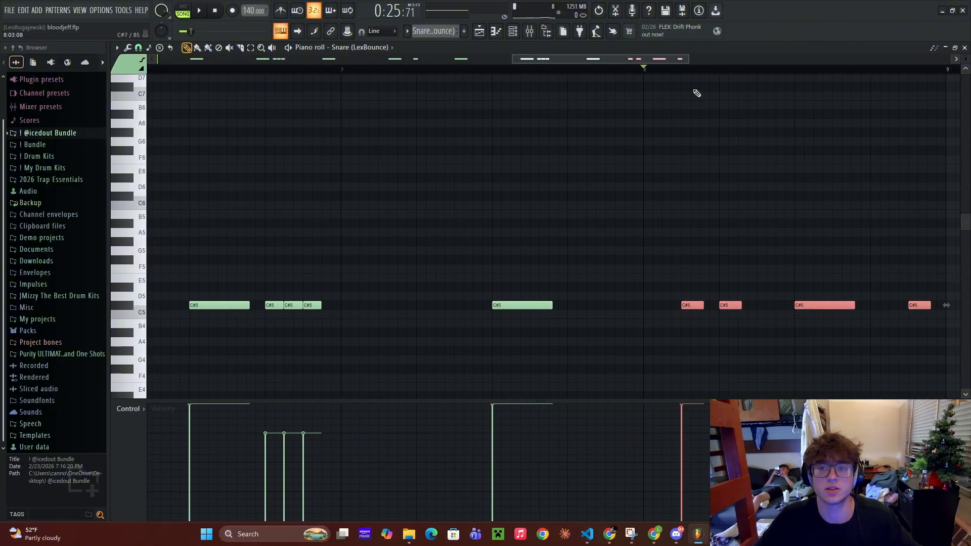
key("space")
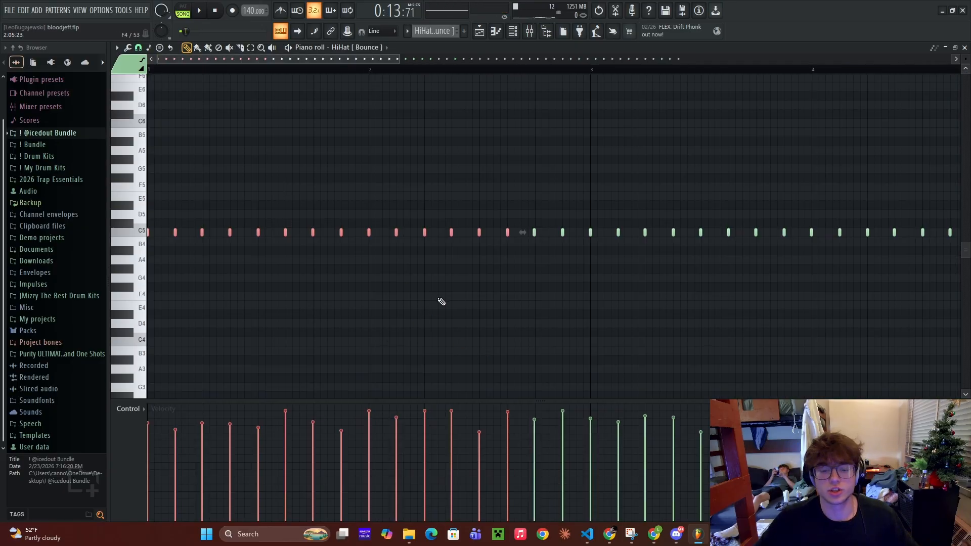
- Select all notes of the HiHat pattern, preview the Humanize script's settings on them, and close it without accepting
left_click_drag(677, 375, 236, 166, "ctrl")
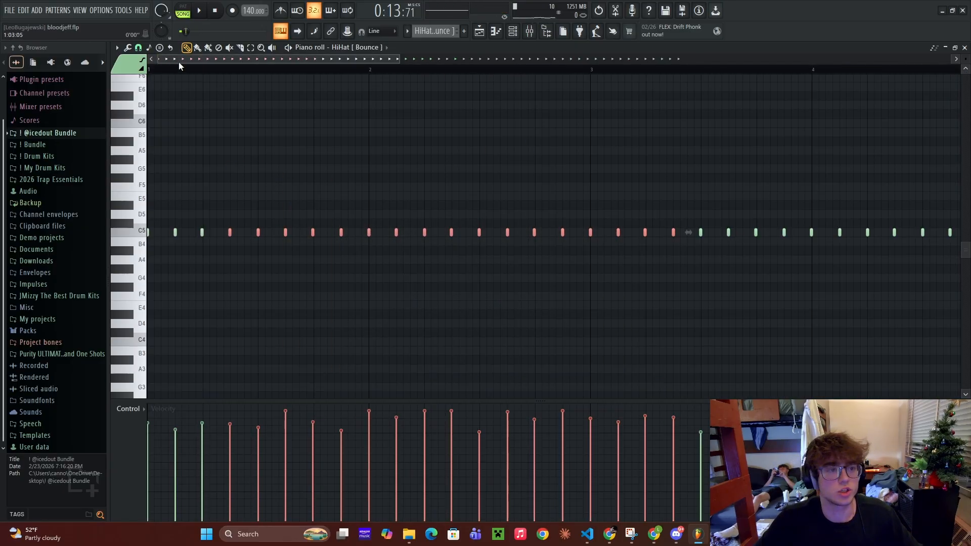
key("ctrl+a")
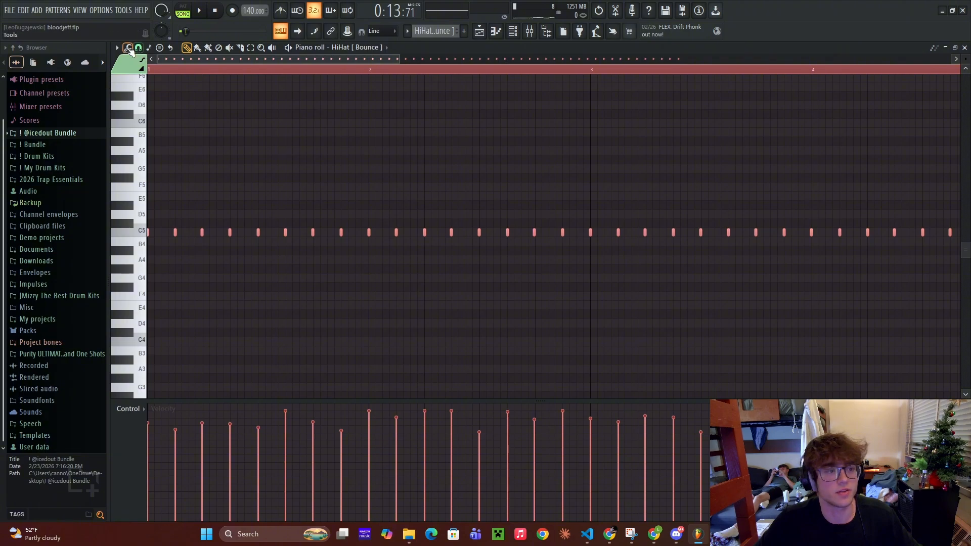
left_click(127, 48)
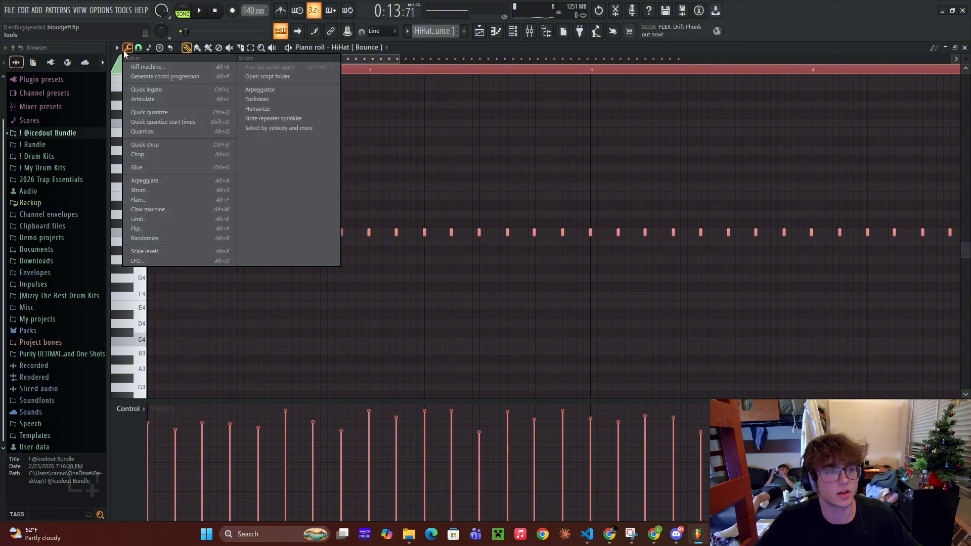
left_click(274, 109)
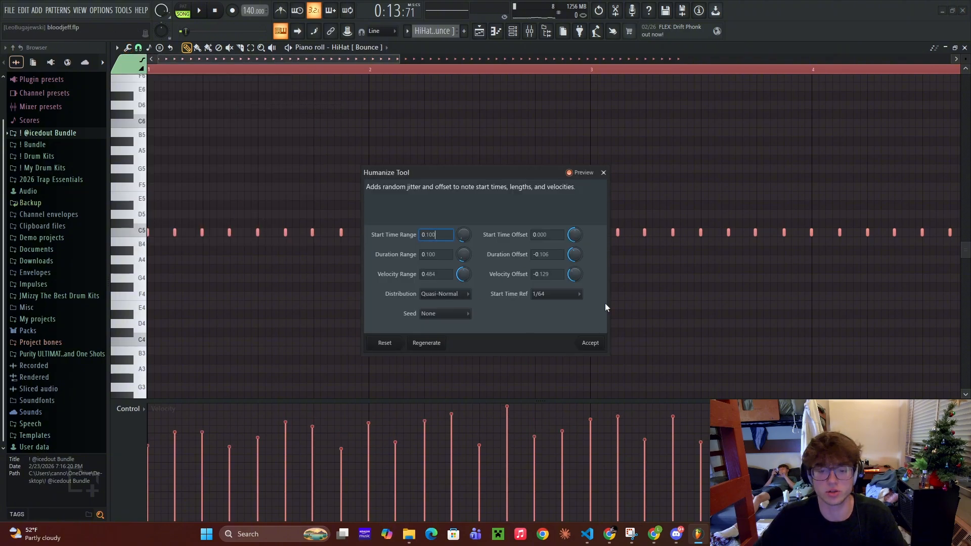
left_click(603, 173)
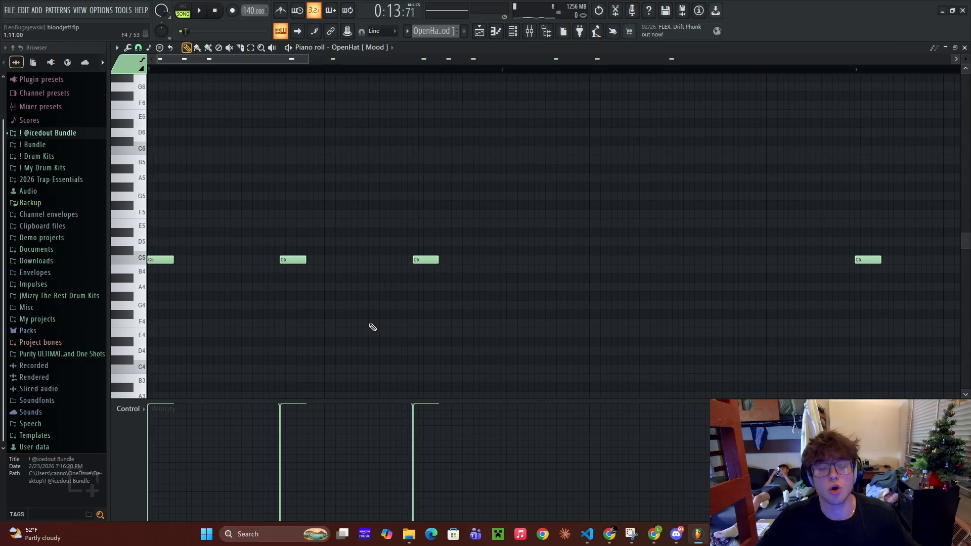
- Highlight the three OpenHat hits in bar 1, glance at the mixer, and briefly play the pattern
left_click_drag(532, 362, 159, 243)
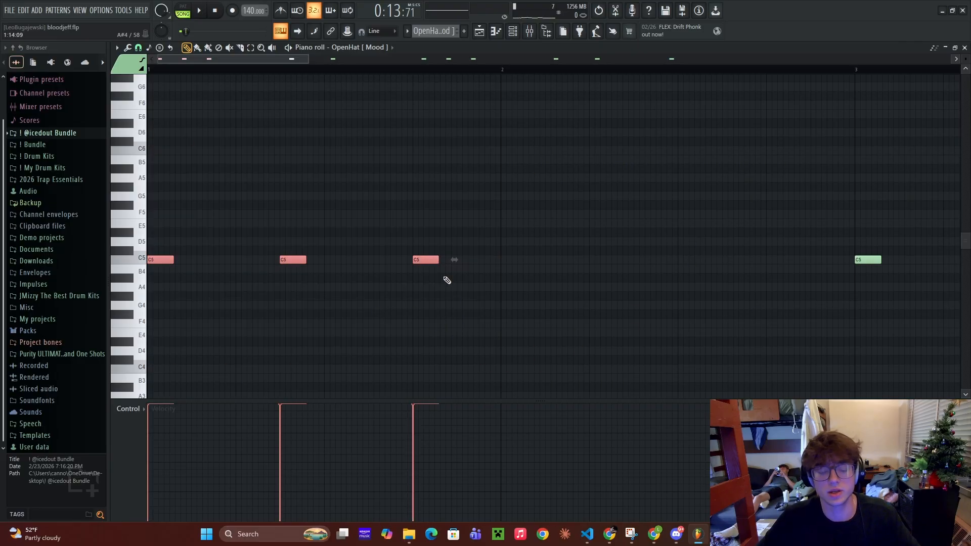
left_click(529, 31)
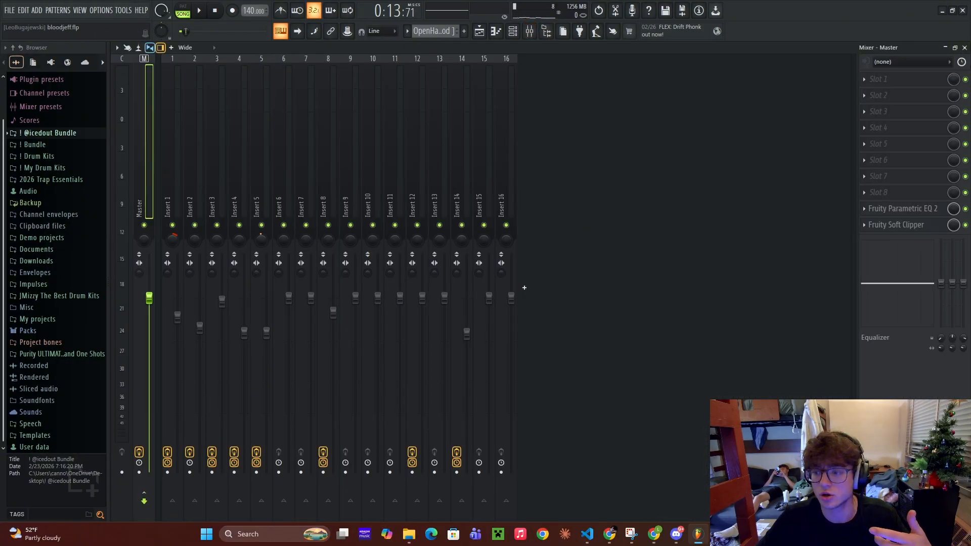
left_click(964, 48)
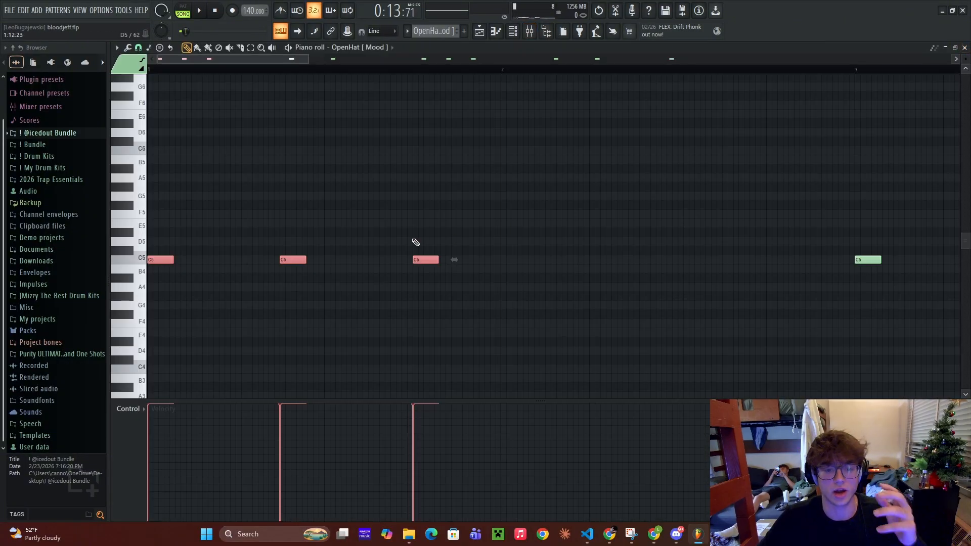
key("space")
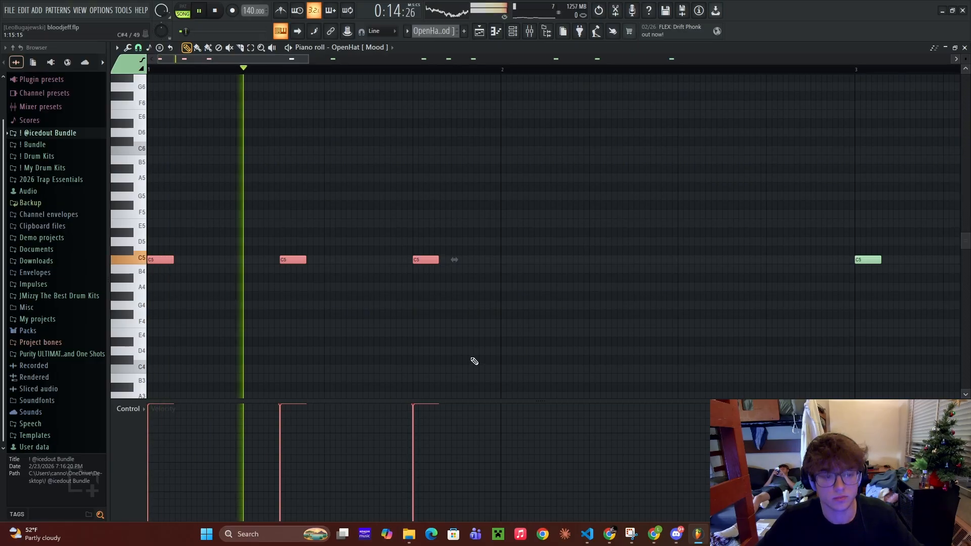
key("space")
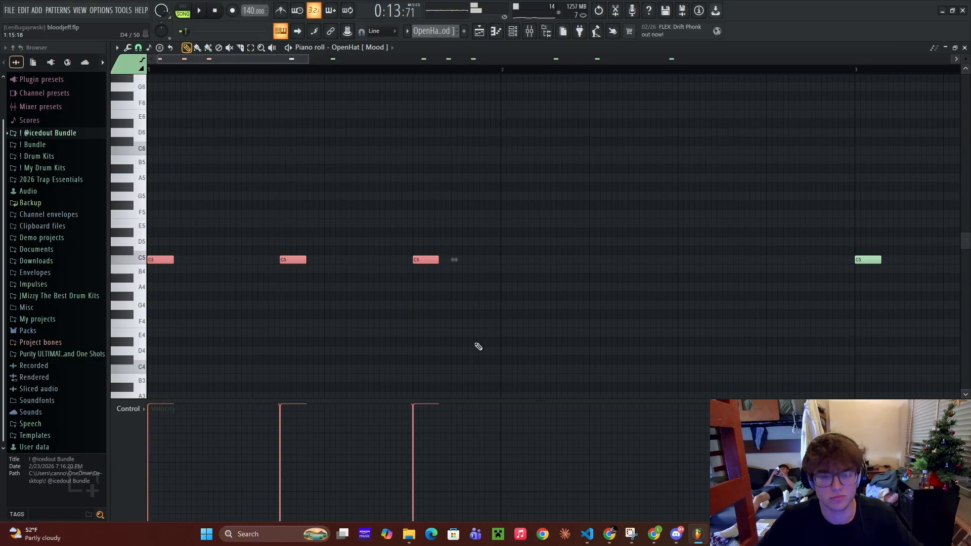
- Delete the three OpenHat hits in bar 1, play the beat without them, undo the deletion, and highlight them again
key("Delete")
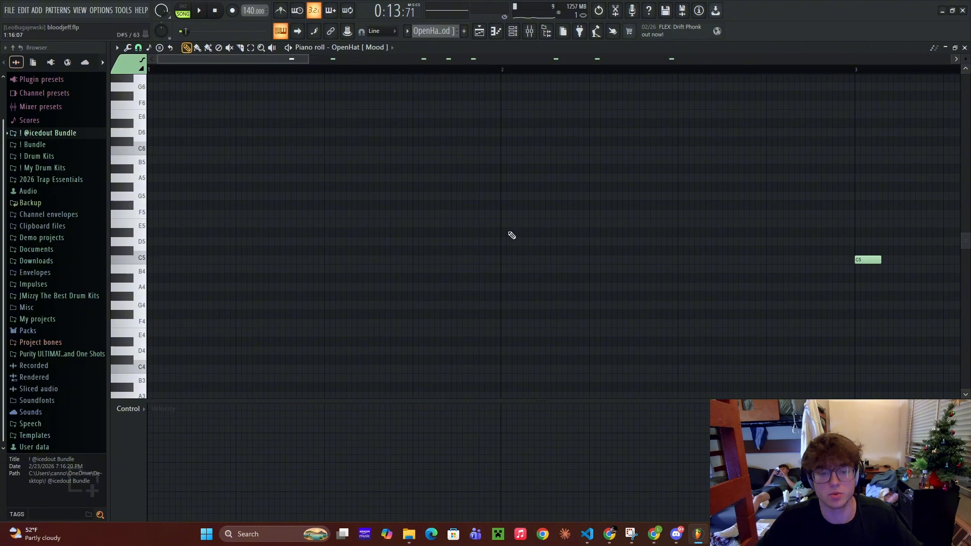
key("space")
key("space")
key("ctrl+z")
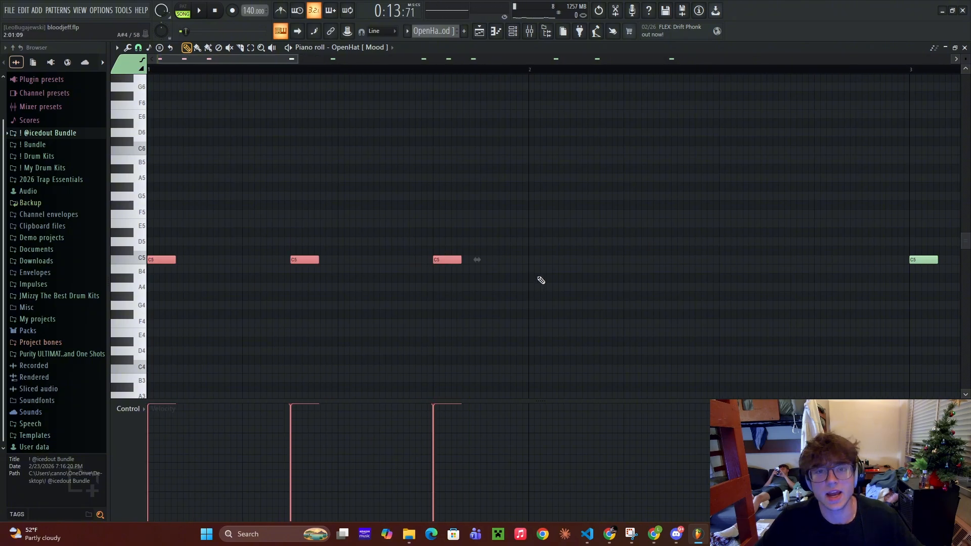
left_click_drag(574, 314, 144, 187)
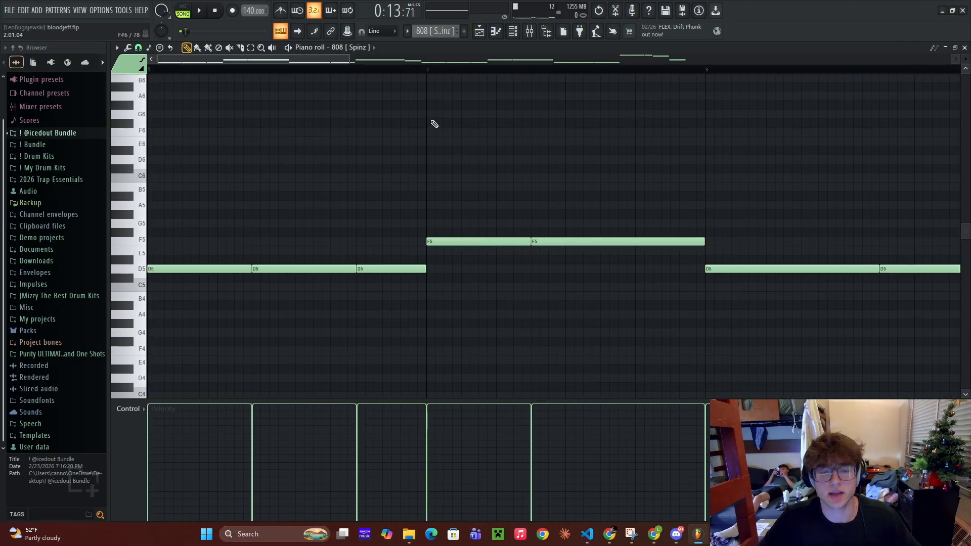
- Select all notes of the 808 pattern, transpose them up three octaves, and briefly play the result
scroll(457, 76, "down", 5)
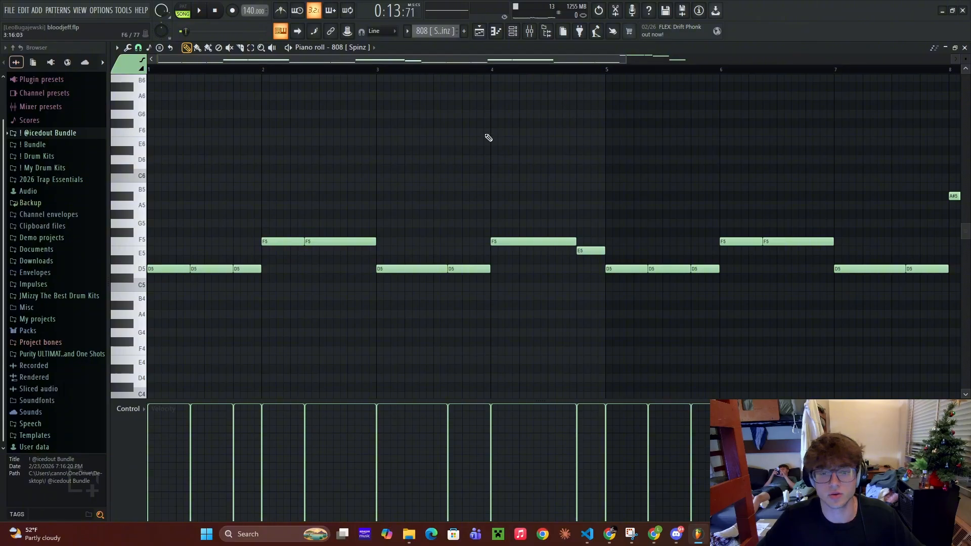
key("ctrl+a")
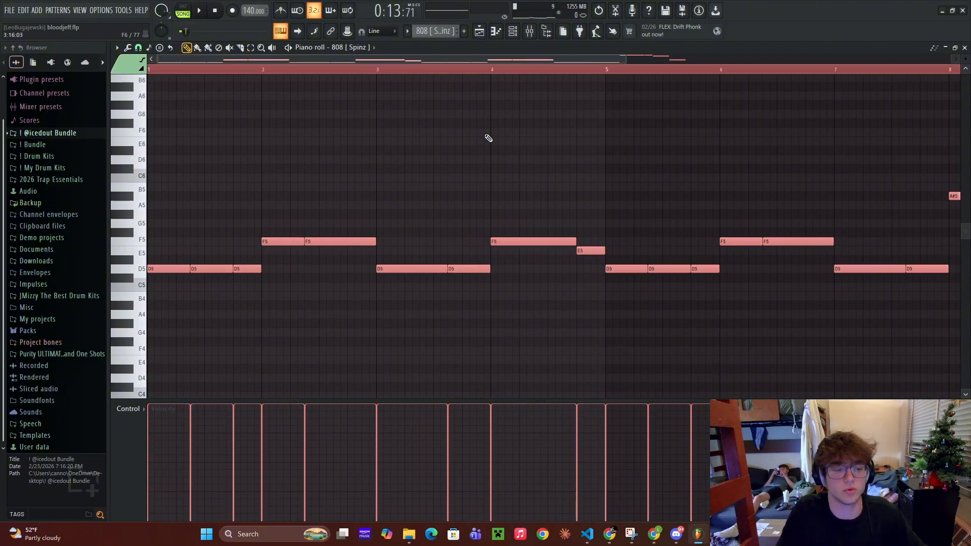
key("ctrl+Up")
key("ctrl+Up")
key("ctrl+Up")
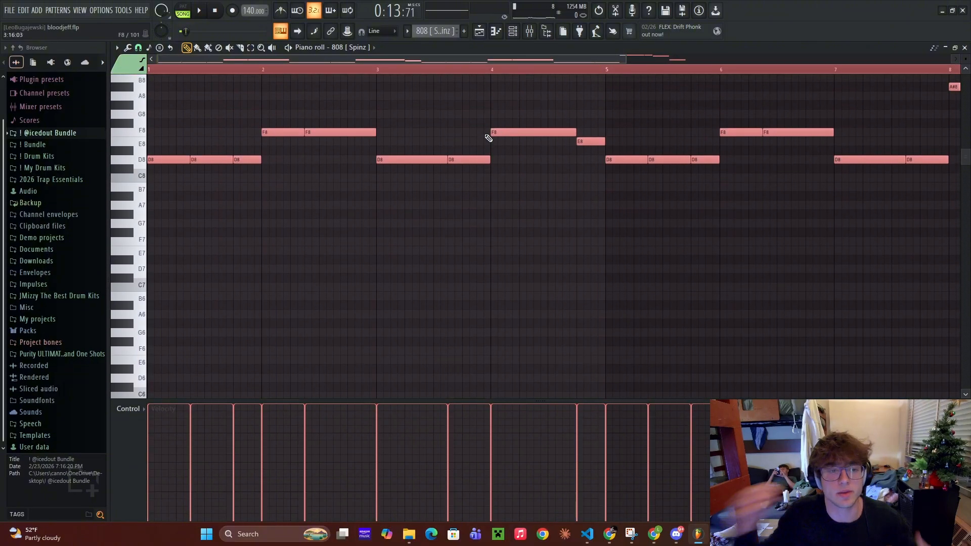
key("space")
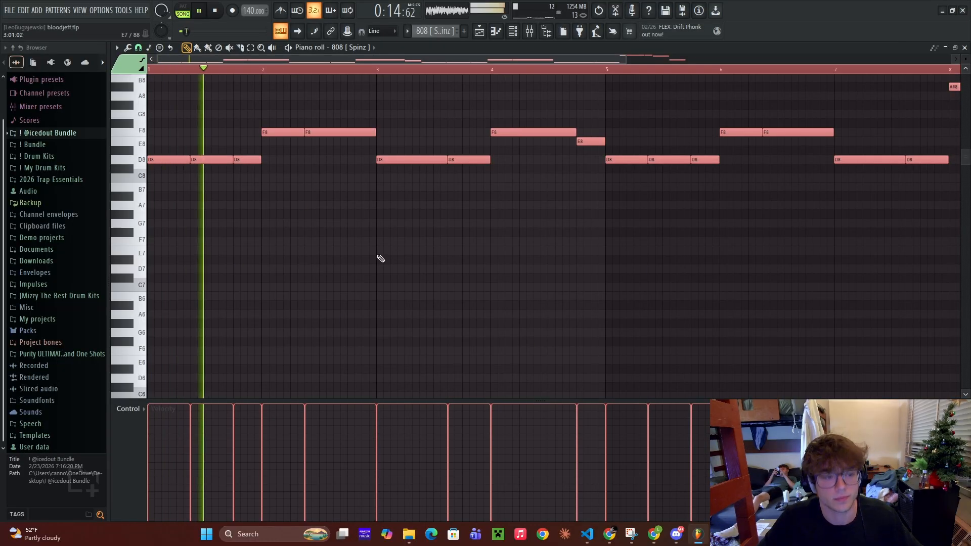
key("space")
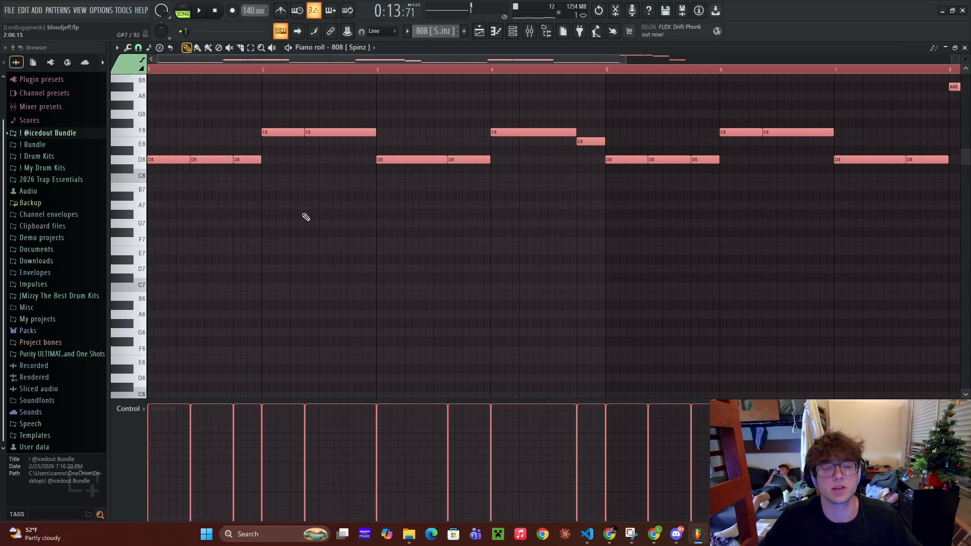
- Select all the 808 notes and transpose them back down three octaves
left_click_drag(541, 210, 154, 140)
key("ctrl+a")
key("ctrl+Down")
key("ctrl+Down")
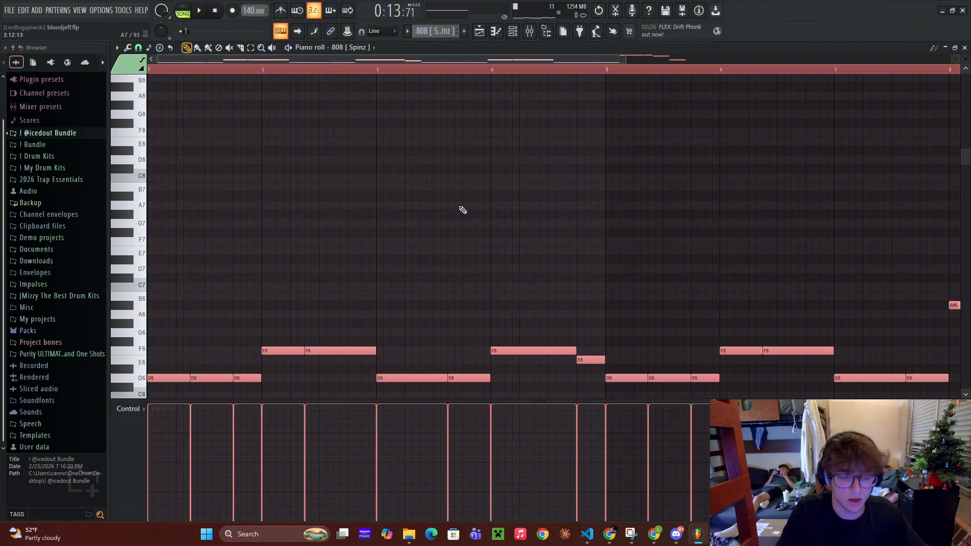
key("ctrl+Down")
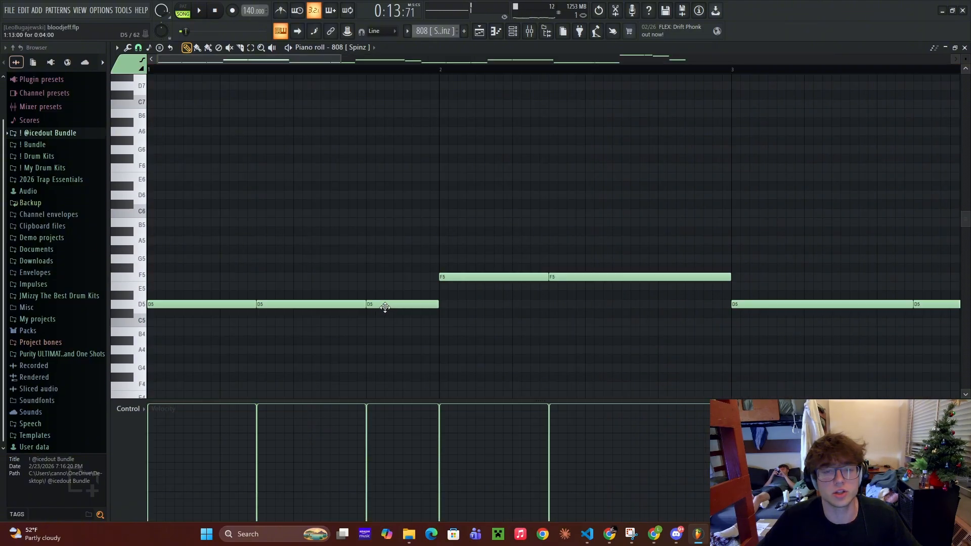
- Delete the three D5 notes in bar 1 of the 808 and redraw them, shortening the last to end at bar 2
right_click(390, 304)
right_click(309, 304)
right_click(202, 303)
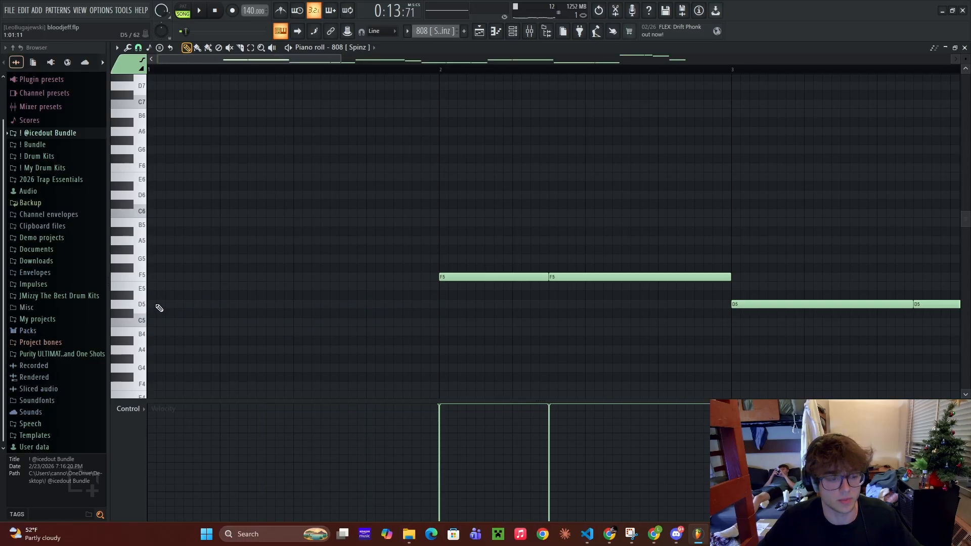
left_click(159, 304)
left_click(259, 304)
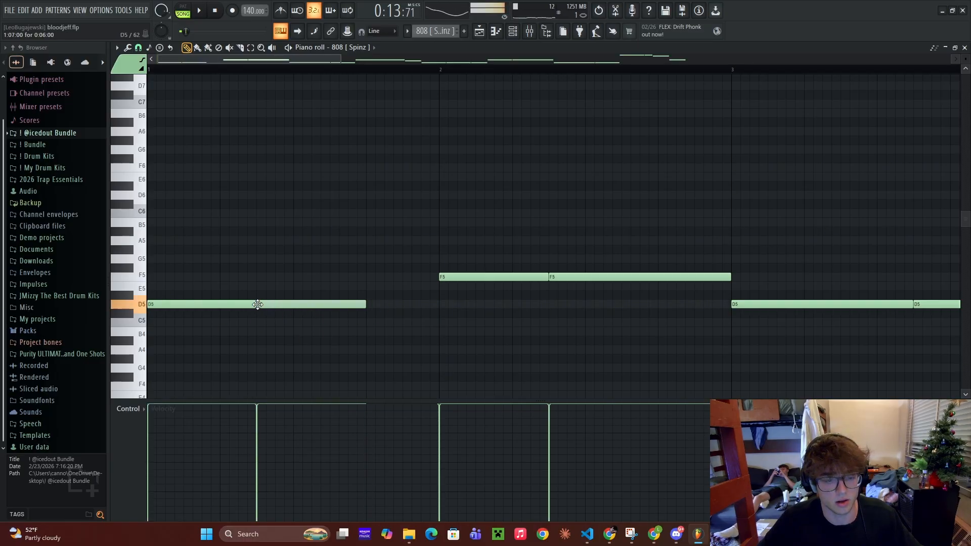
left_click(373, 304)
left_click_drag(467, 304, 434, 306)
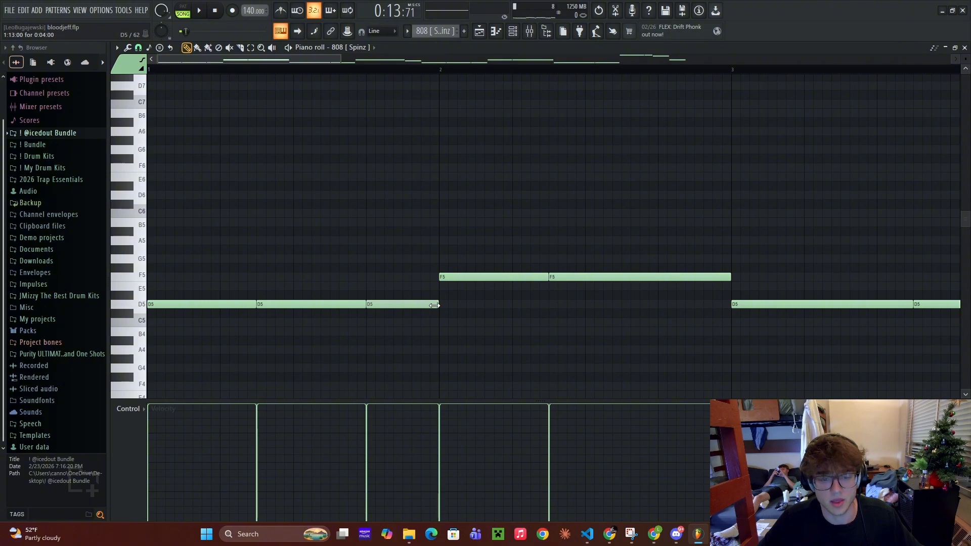
- Highlight the second F5 note in bar 2 of the 808 pattern, and highlight the two D5 notes in bar 3
left_click_drag(319, 57, 349, 58)
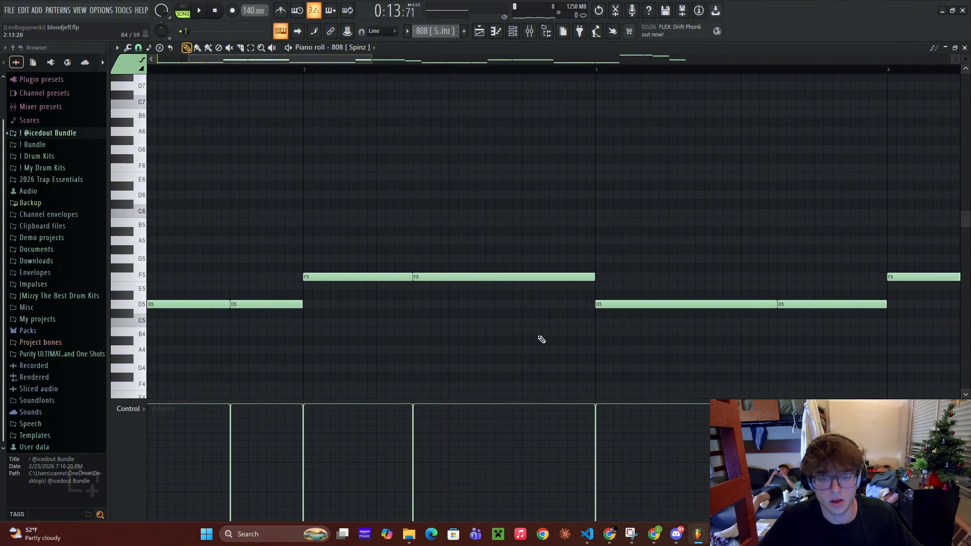
left_click_drag(526, 335, 524, 165)
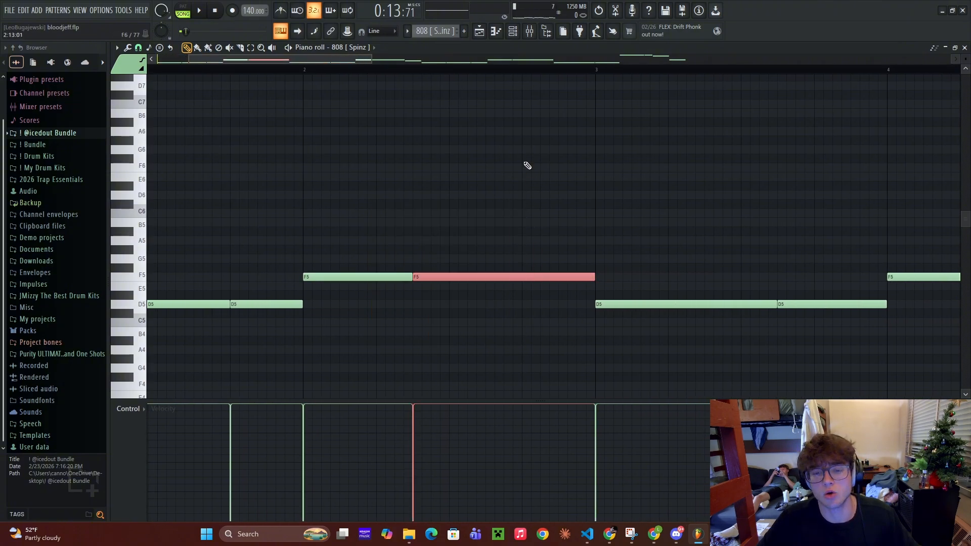
scroll(533, 74, "down", 1)
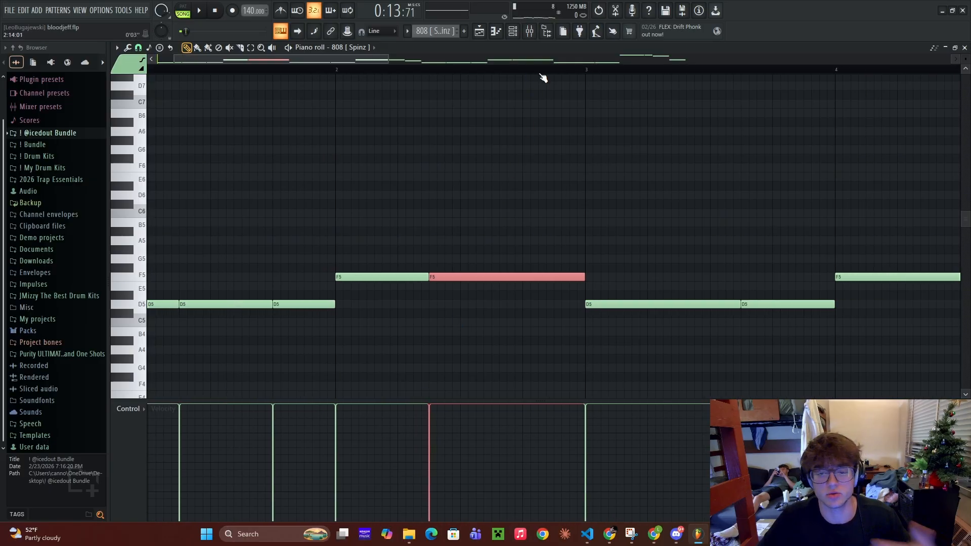
scroll(544, 76, "down", 2)
scroll(548, 73, "down", 1)
left_click_drag(598, 373, 518, 286)
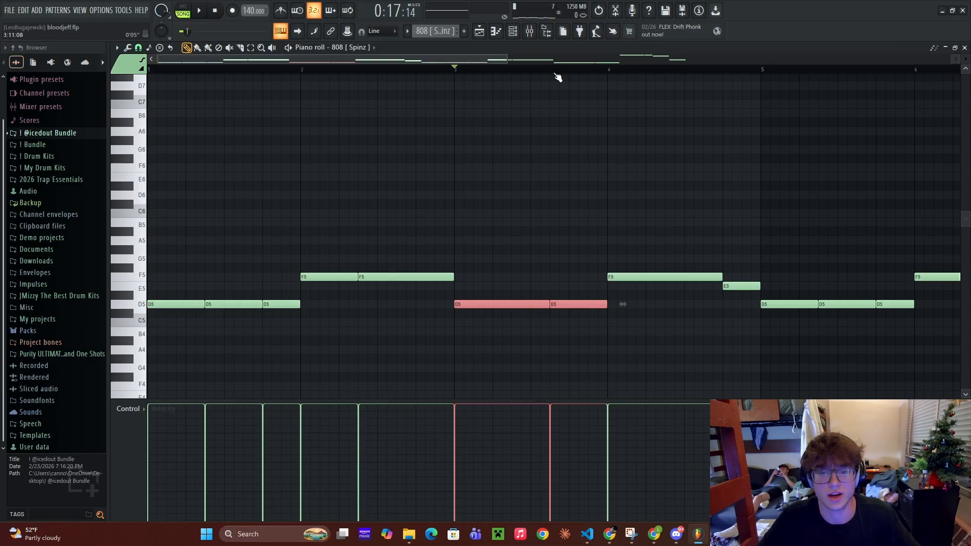
- Highlight the closing A#5, A#5, A5 and F5 notes in bar 8 of the 808 pattern and start playback
left_click(556, 71)
scroll(557, 76, "down", 2)
left_click_drag(622, 182, 549, 208)
left_click_drag(602, 224, 596, 200)
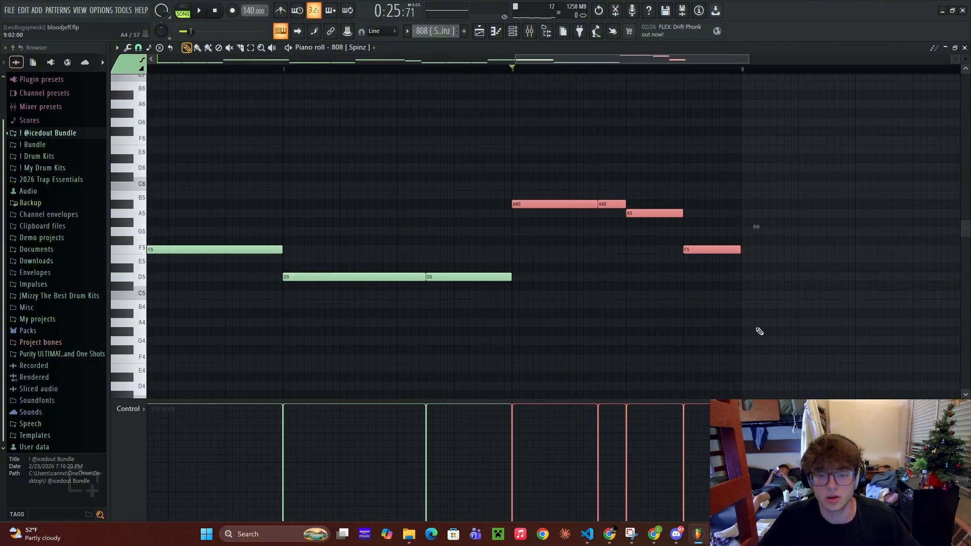
left_click_drag(803, 352, 576, 119)
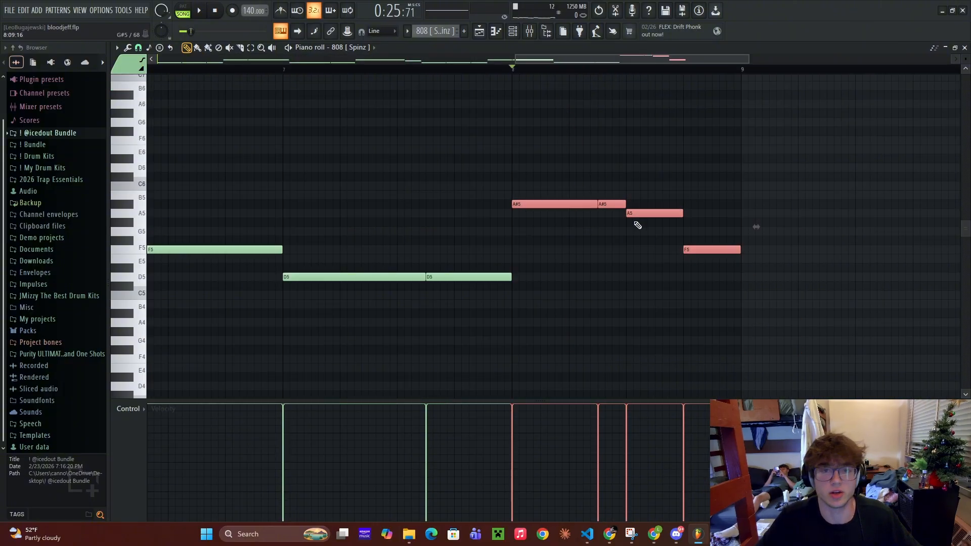
key("space")
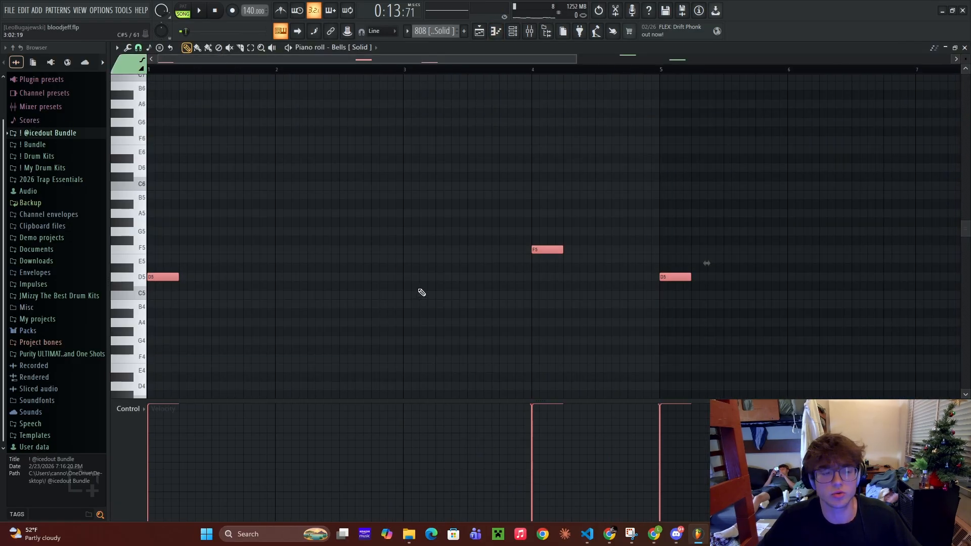
- Play the Bells [ Solid ] pattern around its bar 4 note, stop, and highlight the Bells clip in the playlist
key("space")
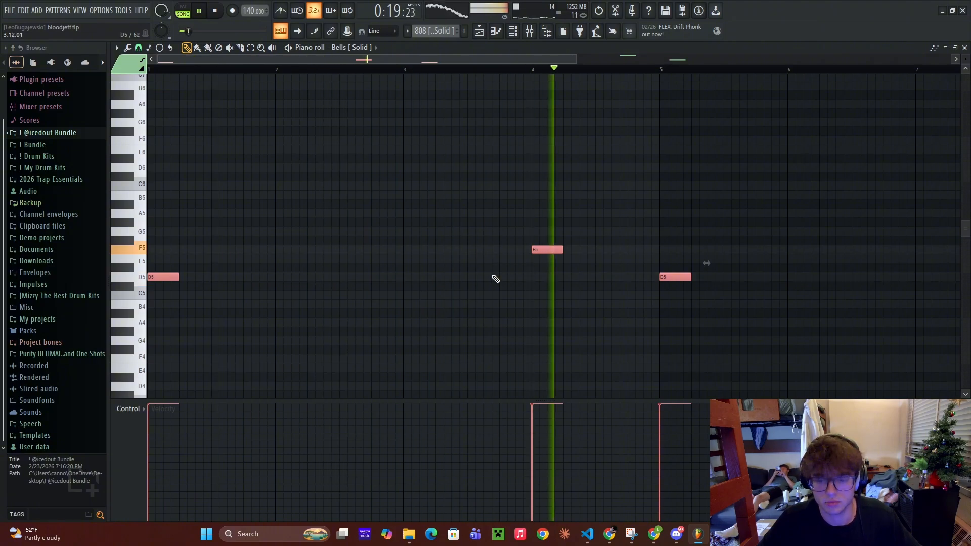
key("space")
key("F5")
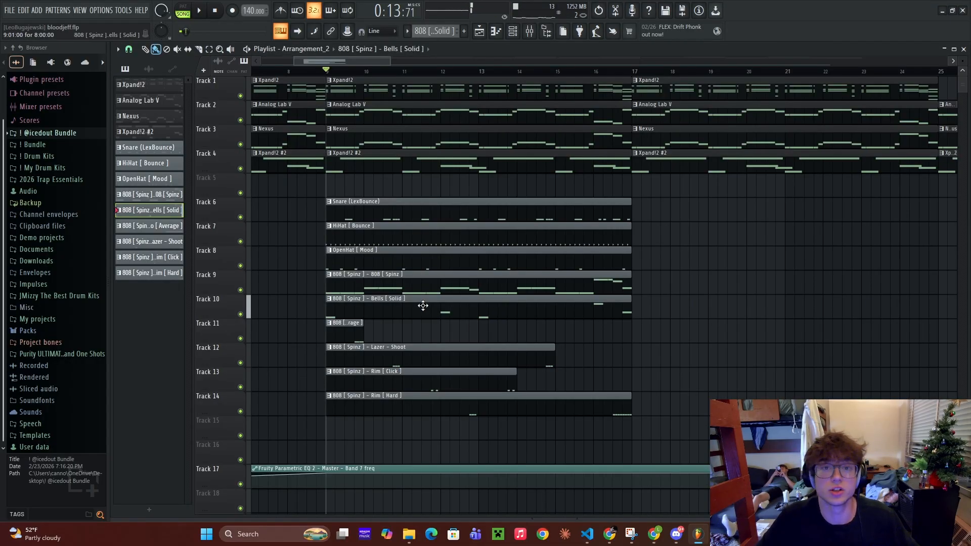
left_click(423, 308, "ctrl")
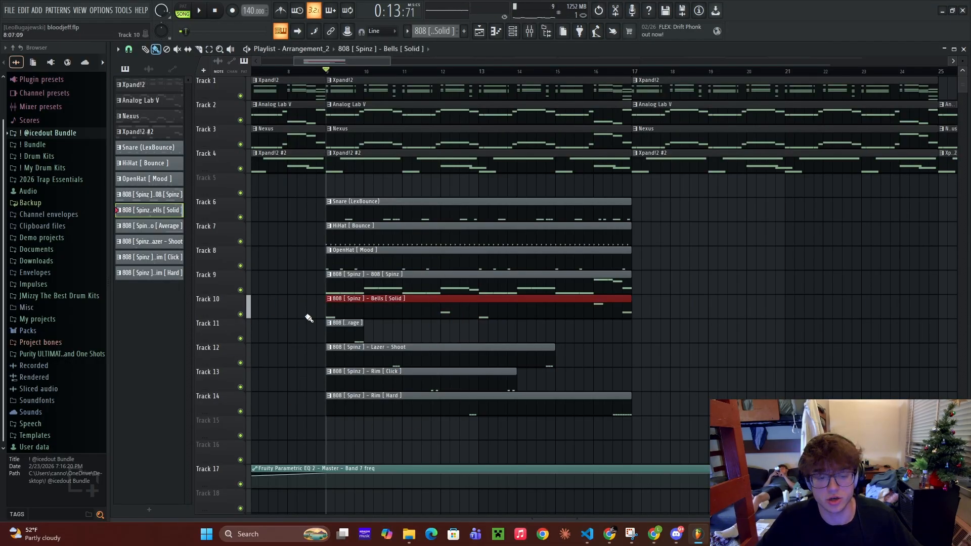
- Open the Bongo [ Average ] pattern and examine its notes and the channel's sampler panning and volume settings
double_click(353, 335)
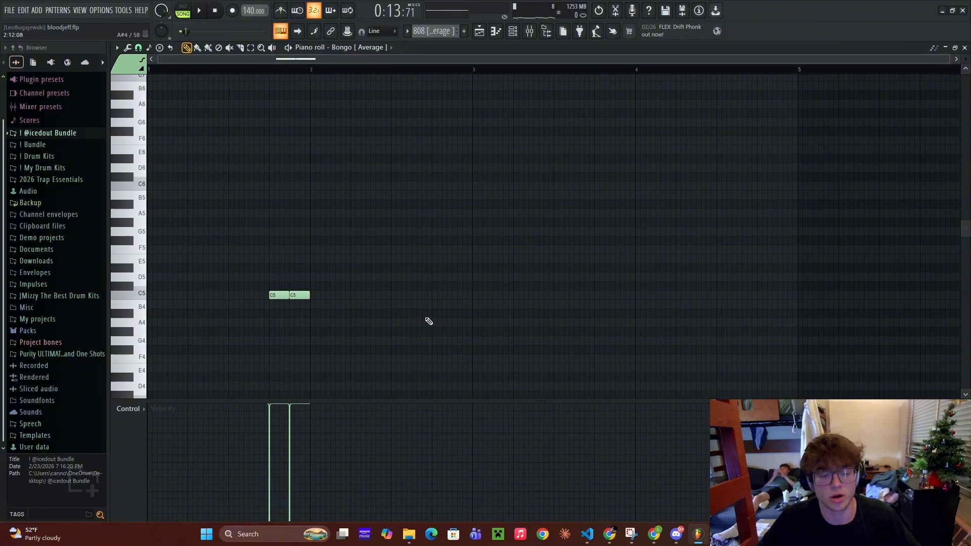
key("space")
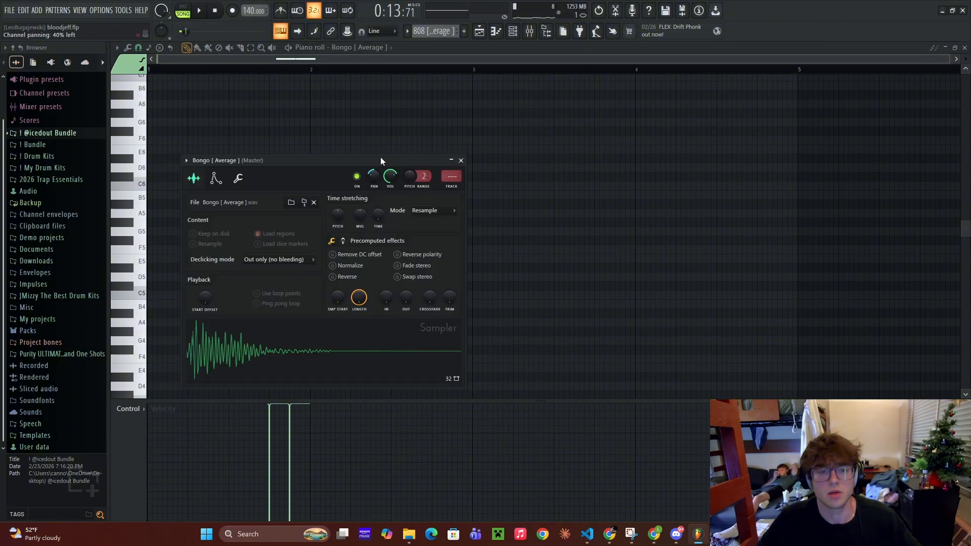
left_click_drag(381, 158, 453, 149)
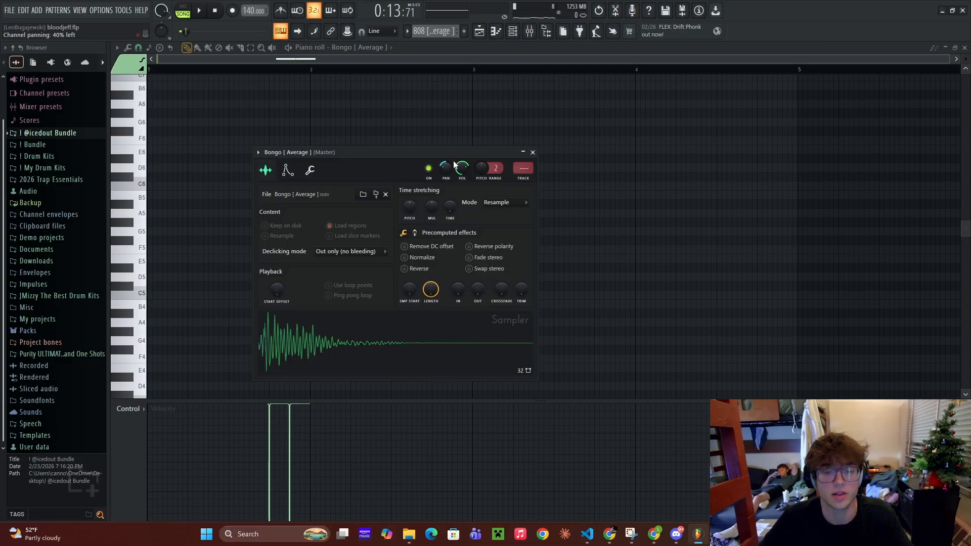
left_click(533, 152)
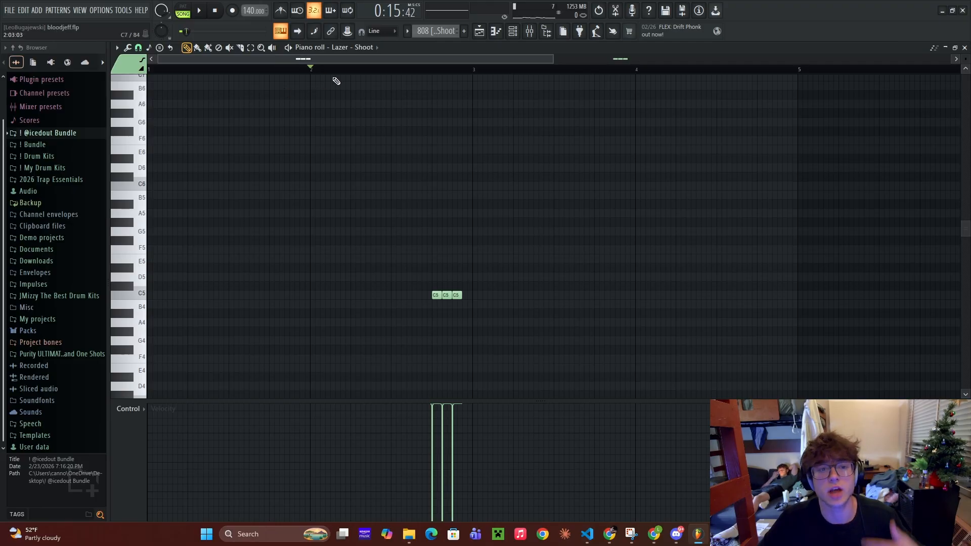
- Select all the C5 notes in the Lazer - Shoot pattern and play them
key("ctrl+a")
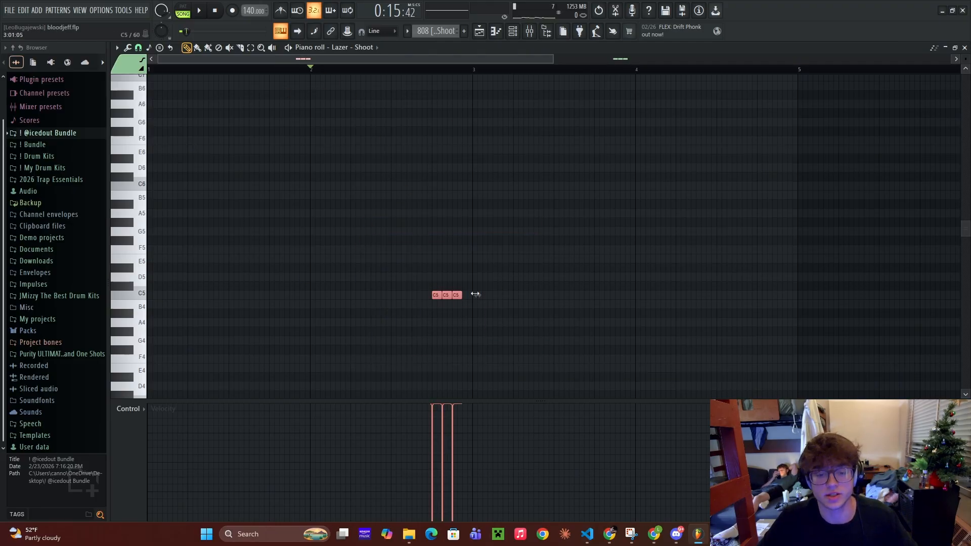
scroll(473, 291, "down", 2)
key("space")
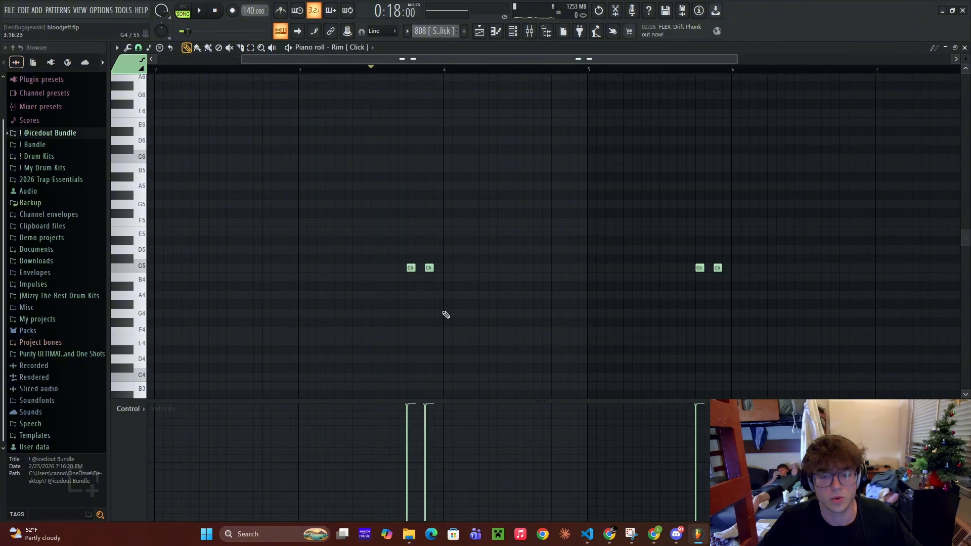
- Play the Rim [ Click ] pattern and examine the Rim [ Hard ] pattern's closing notes and channel volume settings
key("space")
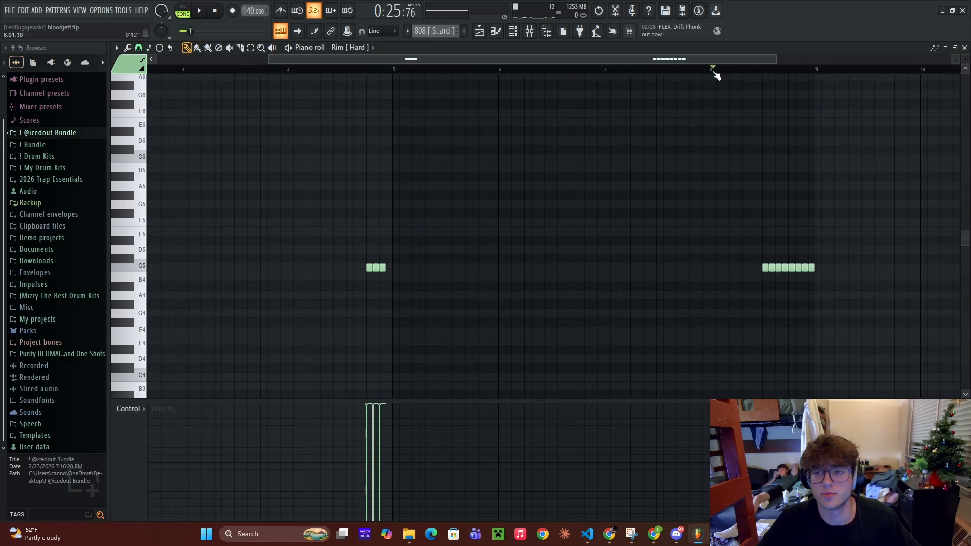
scroll(714, 71, "up", 3)
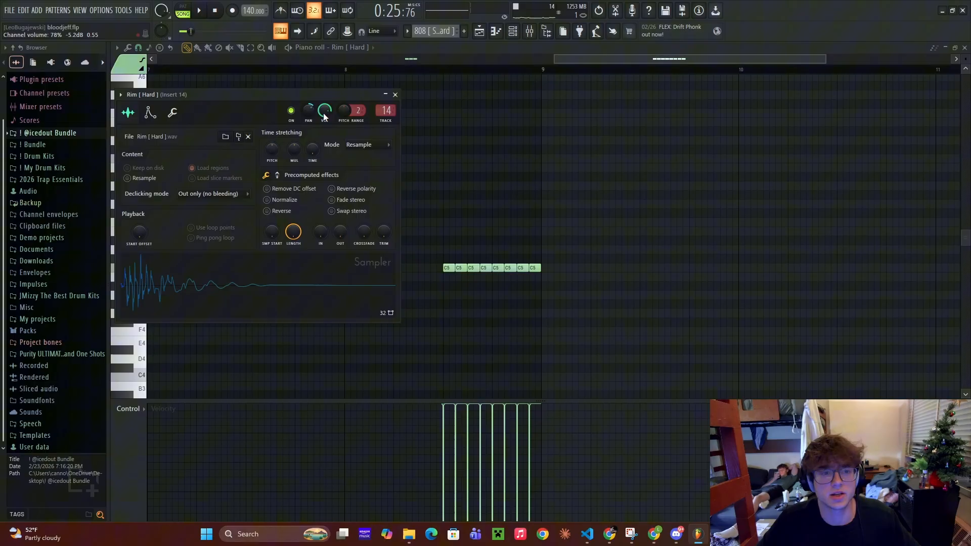
left_click(395, 95)
- Highlight the drum and 808 clips in the full arrangement's first eight bars and inspect the master EQ band 7 automation clip
left_click(529, 31)
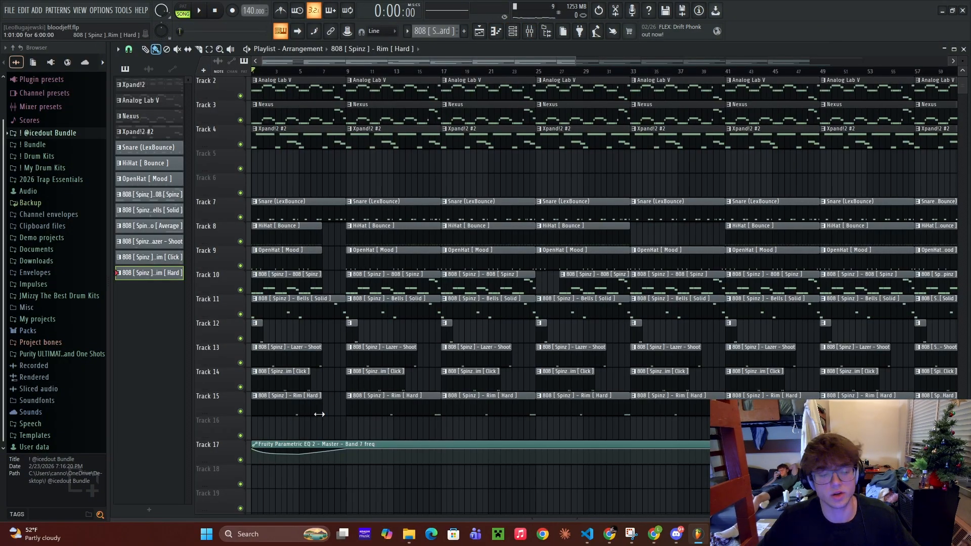
left_click_drag(338, 429, 255, 208)
scroll(325, 368, "down", 1)
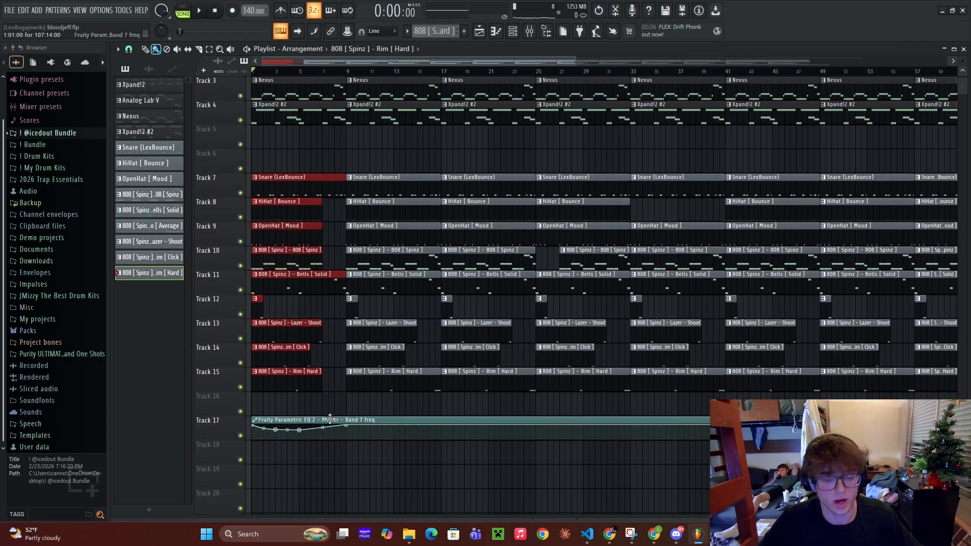
double_click(330, 420)
left_click(436, 134)
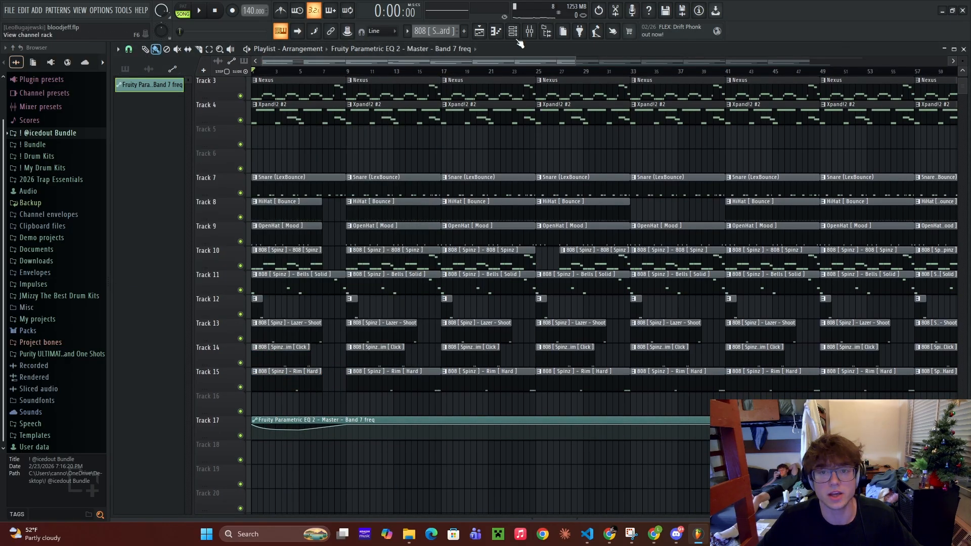
- Open Fruity Parametric EQ 2 on the master track and examine its presets and the automation options for the band 7 frequency
left_click(529, 31)
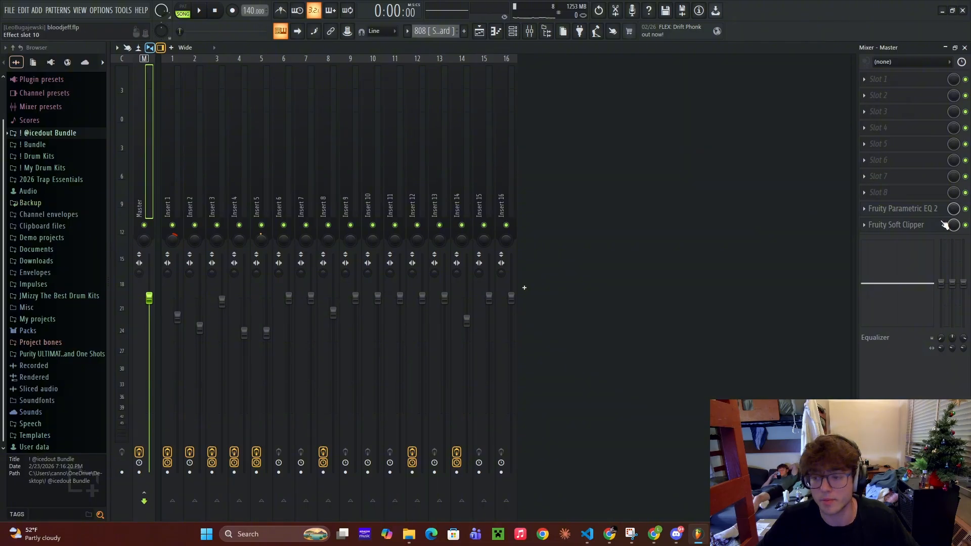
left_click(902, 208)
left_click(639, 121)
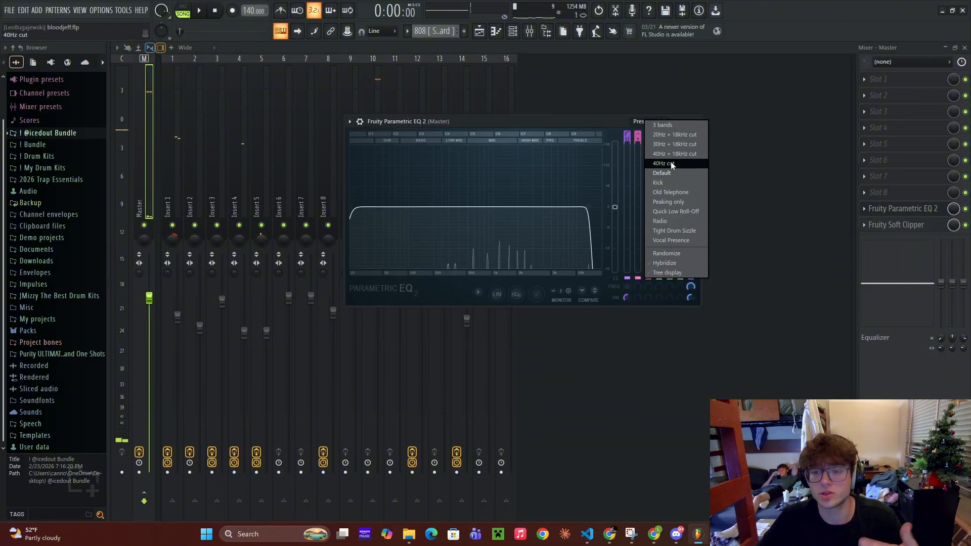
left_click(616, 126)
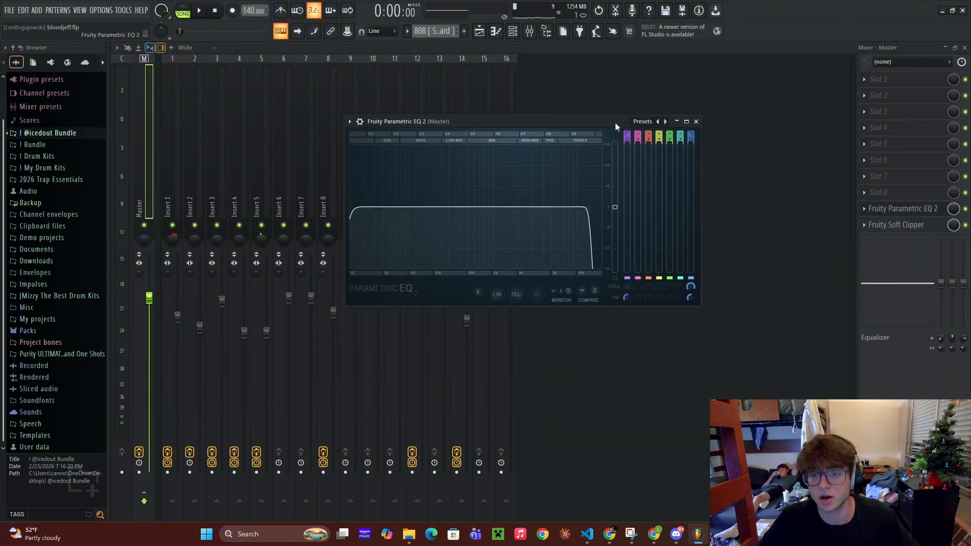
right_click(691, 288)
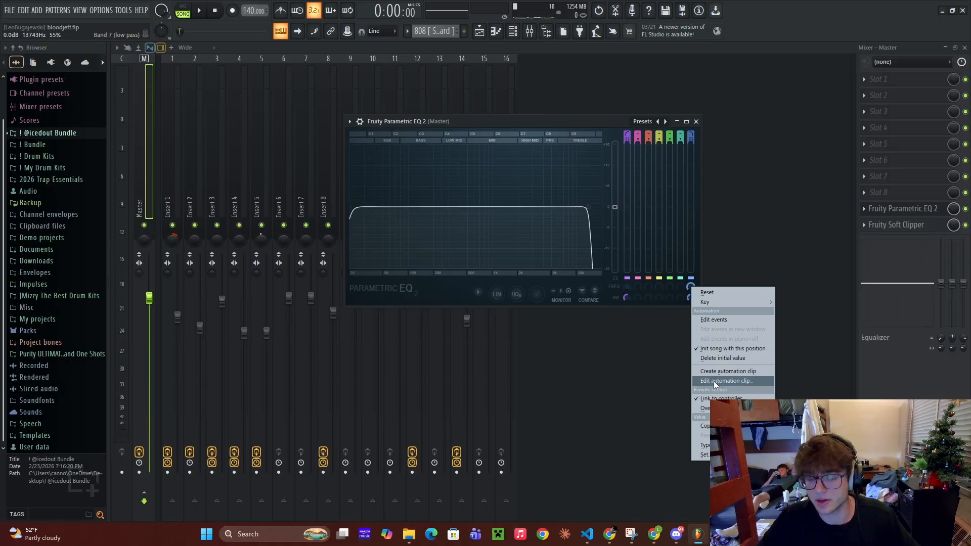
left_click(603, 123)
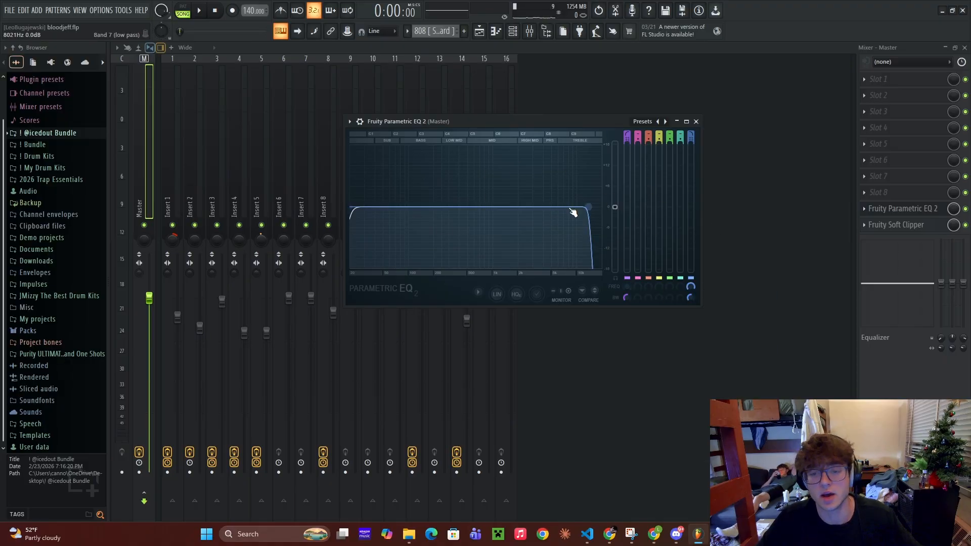
- Play the song's opening to watch the master EQ's low-pass sweep, stop playback, and return to the arrangement
key("space")
left_click_drag(590, 217, 545, 221)
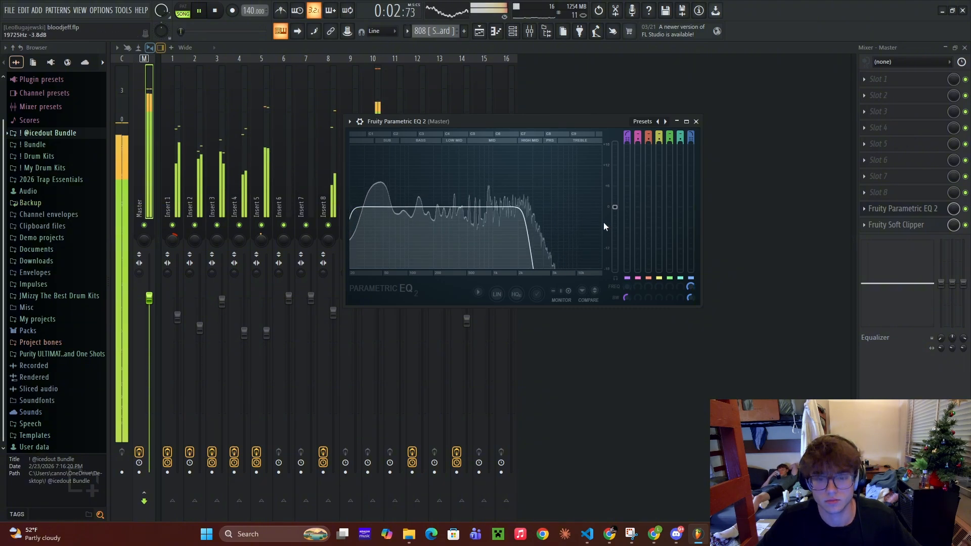
key("space")
key("F5")
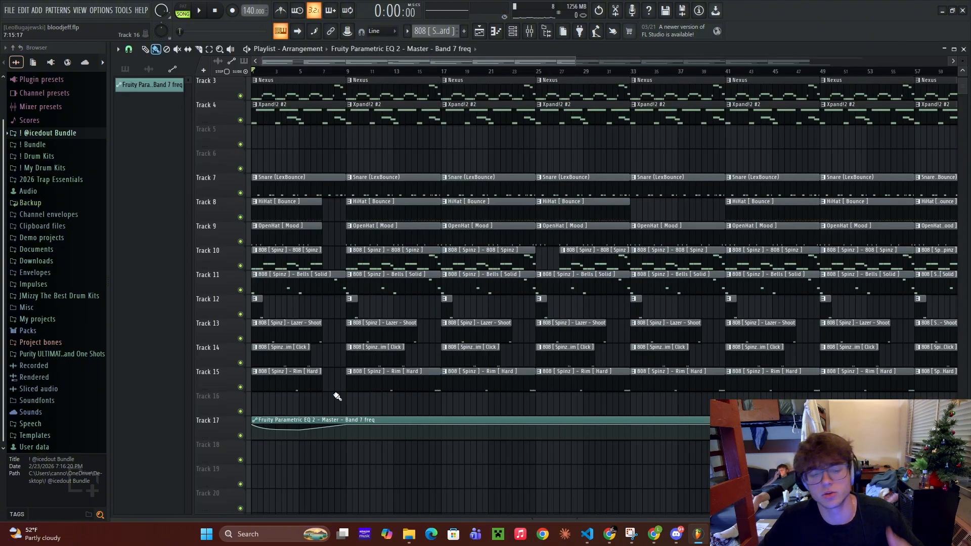
- Point out the opening section's drum and 808 clips, clear the selection, and review the layout of the whole arrangement
left_click_drag(341, 390, 252, 152)
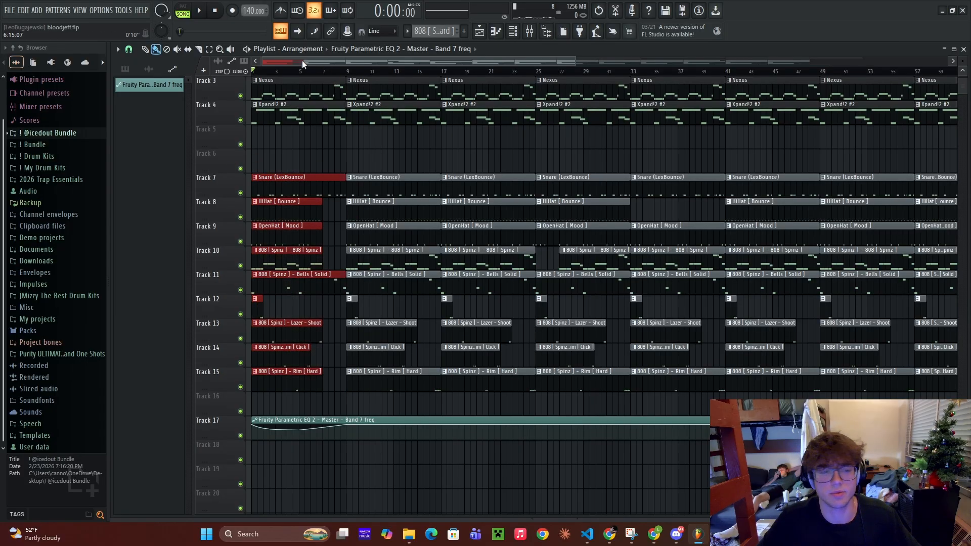
left_click(177, 74)
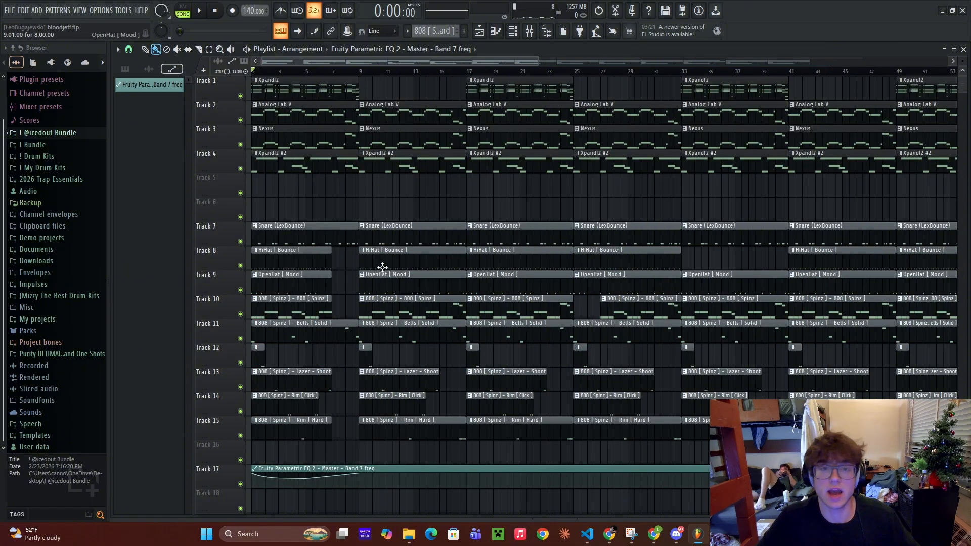
scroll(445, 73, "down", 3)
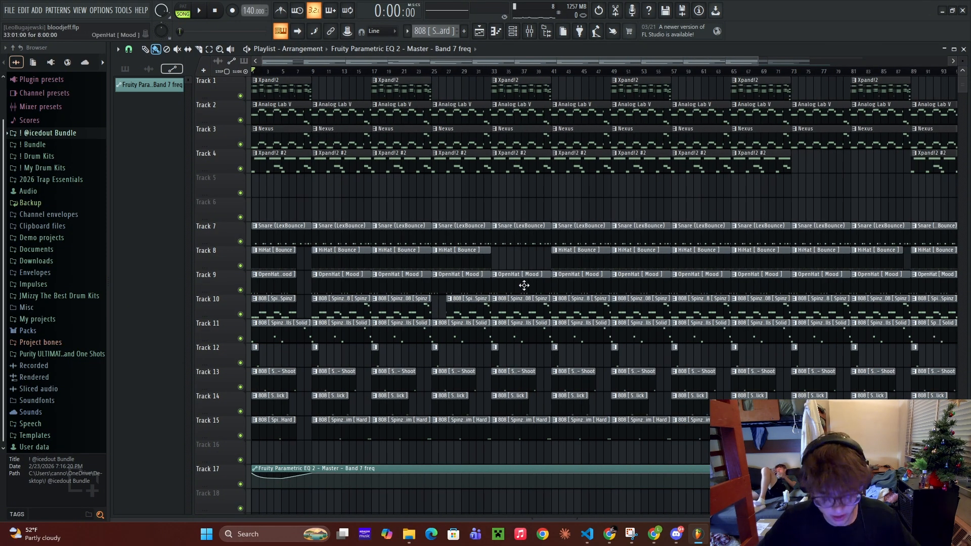